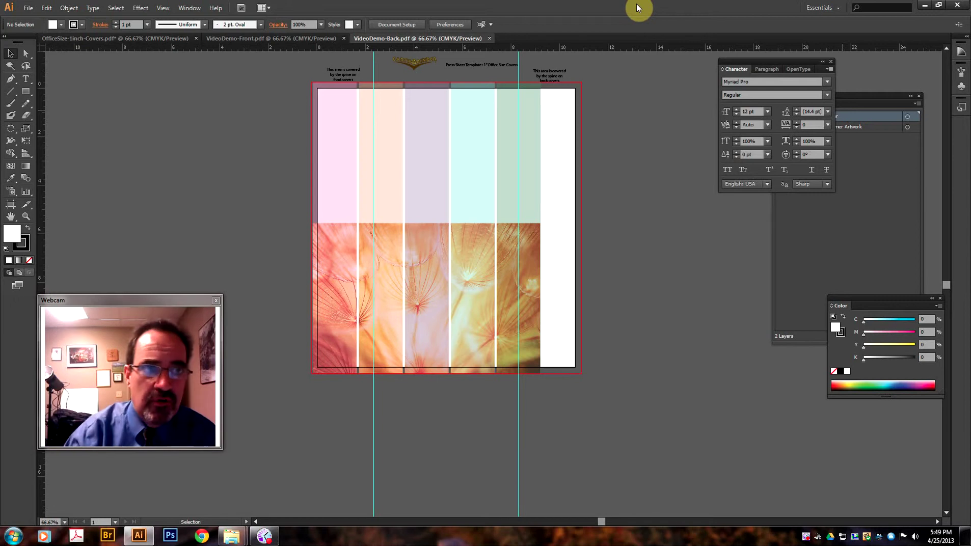
# - In the OfficeSize-1inch-Covers document, draw a green rectangle about 8.3 × 11.5 in from the left guide to the page's right edge
pyautogui.click(109, 39)
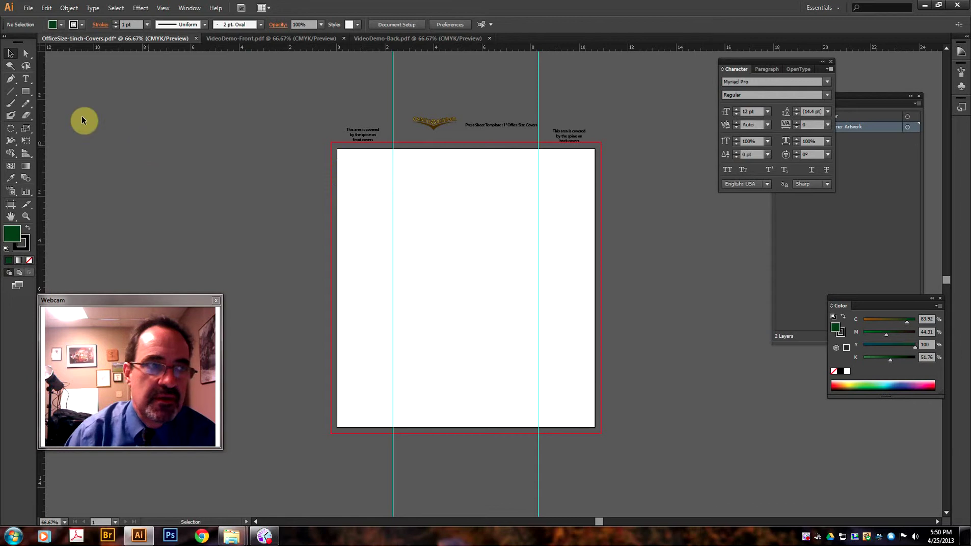
pyautogui.click(28, 93)
pyautogui.click(64, 91)
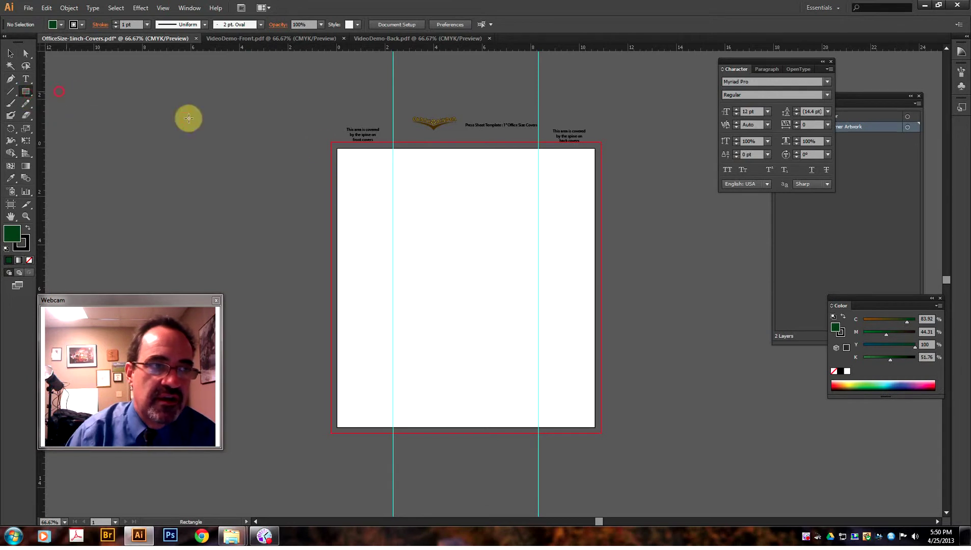
pyautogui.moveTo(395, 148); pyautogui.dragTo(594, 426)
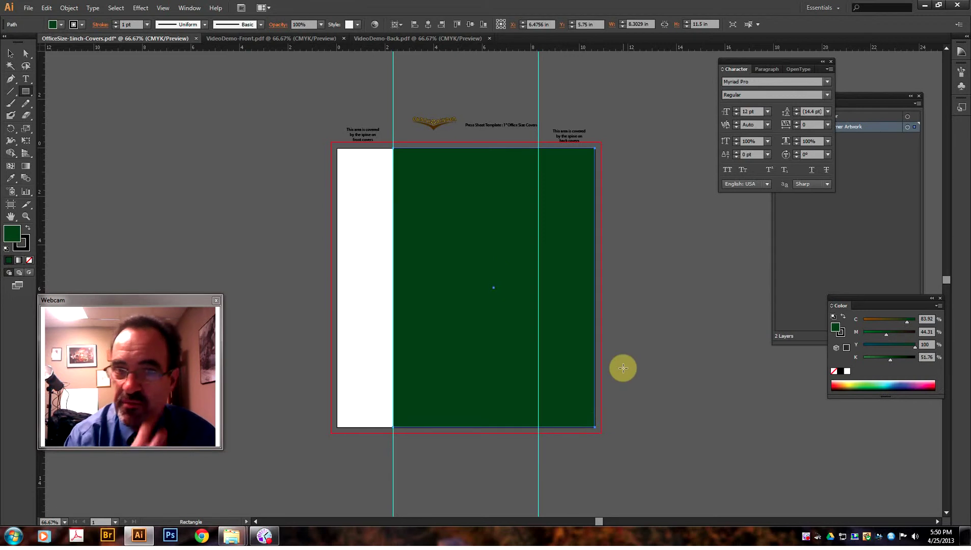
# - Move the green rectangle off the page and over to the front-cover spine area, with its right edge near the left guide
pyautogui.click(10, 52)
pyautogui.moveTo(501, 234); pyautogui.dragTo(736, 272)
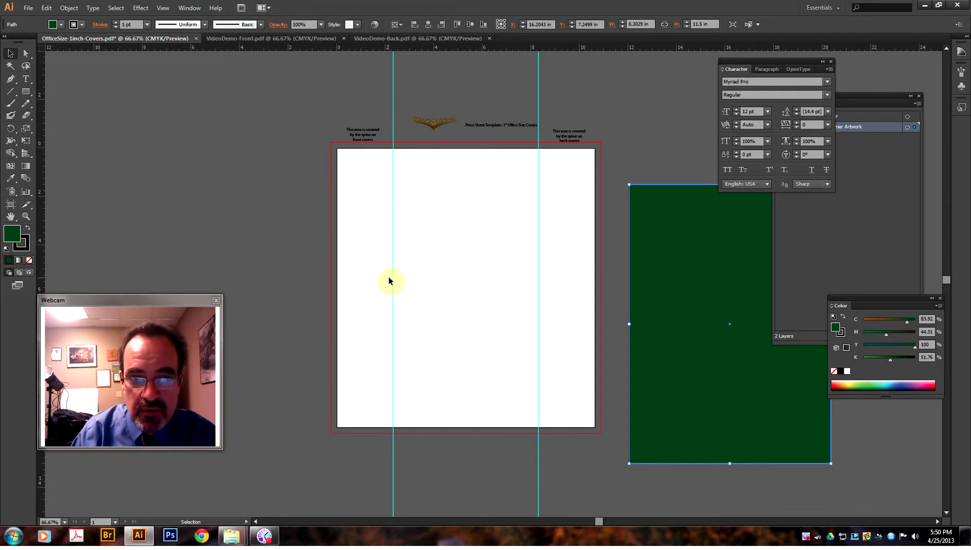
pyautogui.moveTo(679, 270); pyautogui.dragTo(302, 206)
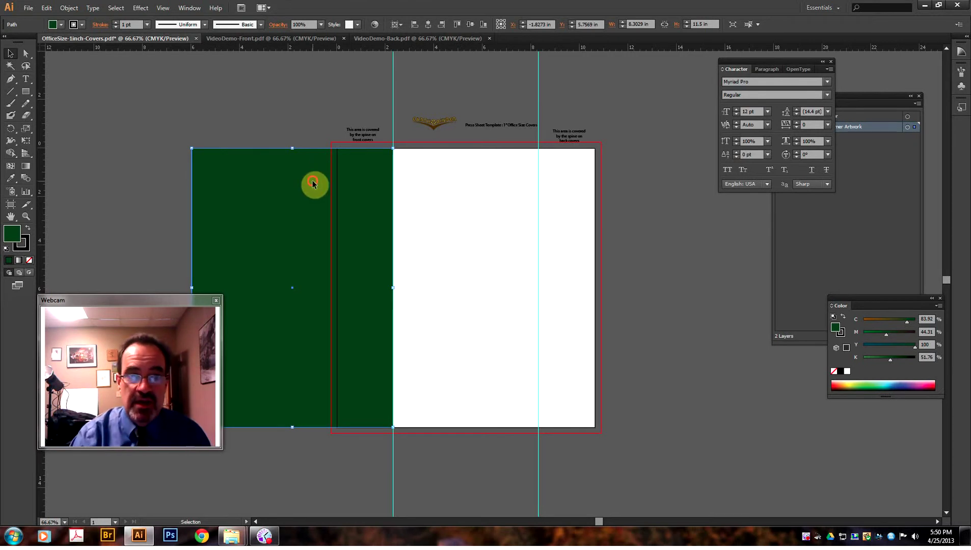
pyautogui.moveTo(311, 181); pyautogui.dragTo(310, 180)
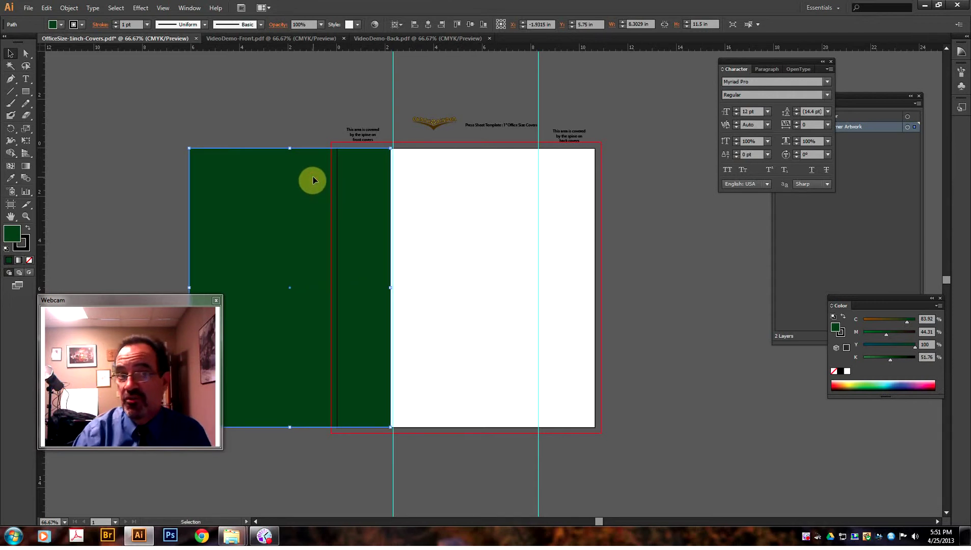
pyautogui.moveTo(313, 177); pyautogui.dragTo(321, 180)
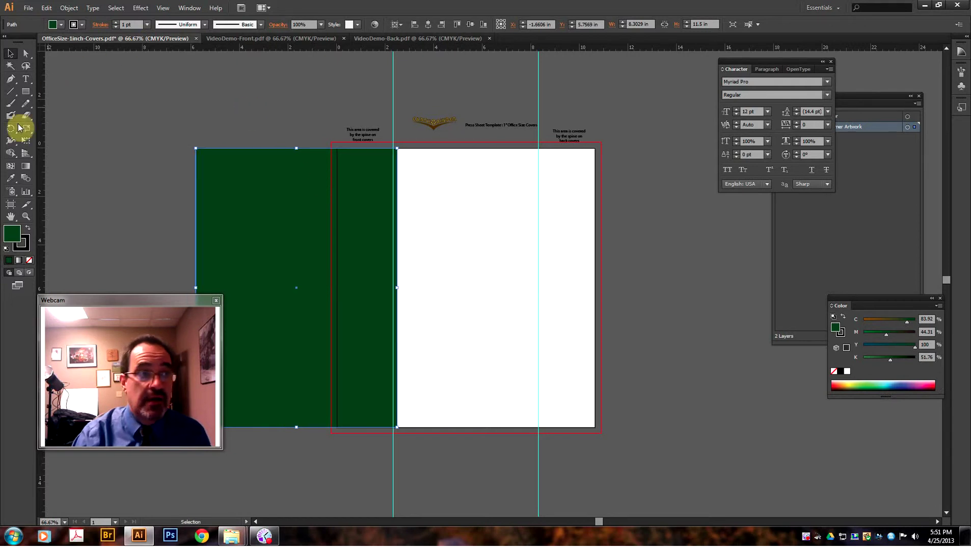
# - Rotate the green rectangle slightly out of square with the spine guide, shift it up and to the left, and delete it
pyautogui.click(17, 127)
pyautogui.click(205, 167)
pyautogui.moveTo(239, 239); pyautogui.dragTo(311, 324)
pyautogui.click(10, 53)
pyautogui.moveTo(261, 203); pyautogui.dragTo(261, 204)
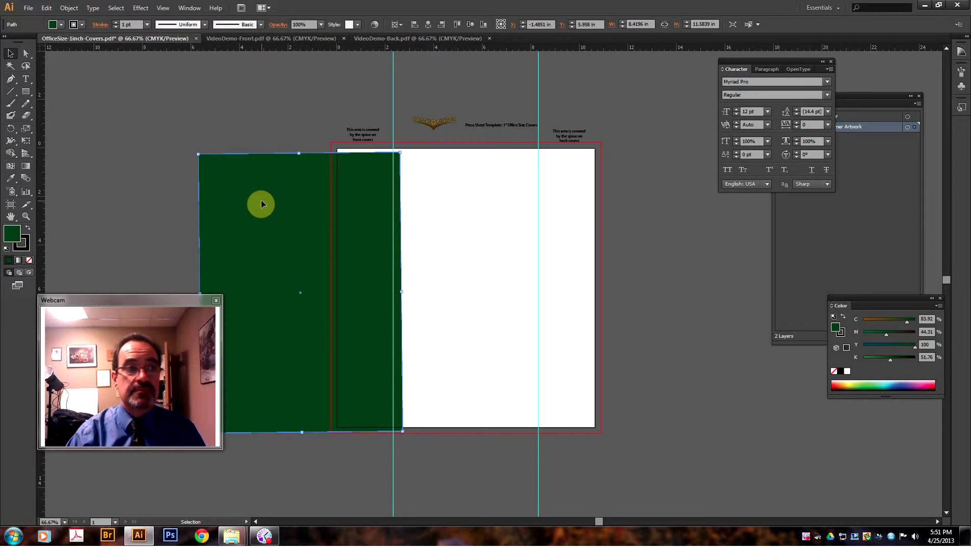
pyautogui.moveTo(257, 197); pyautogui.dragTo(245, 182)
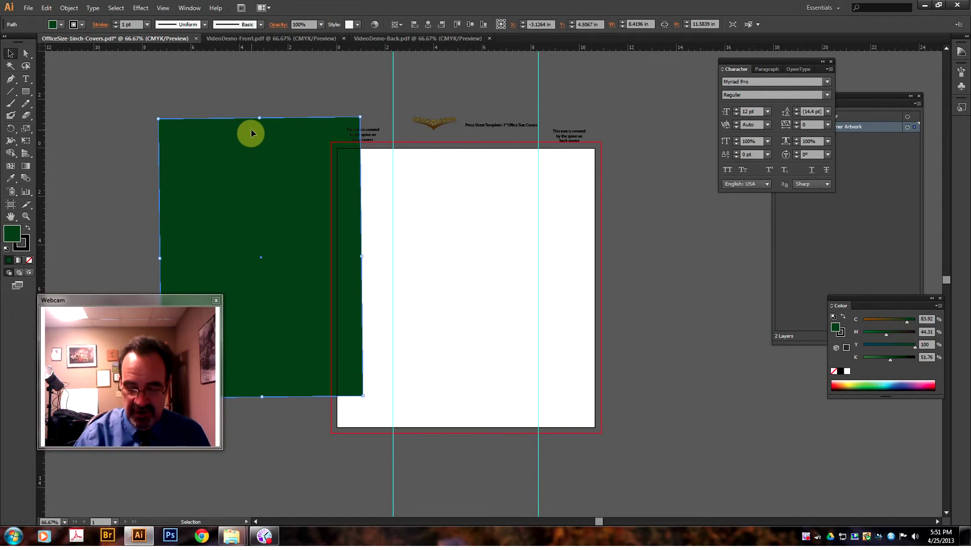
pyautogui.press('Delete')
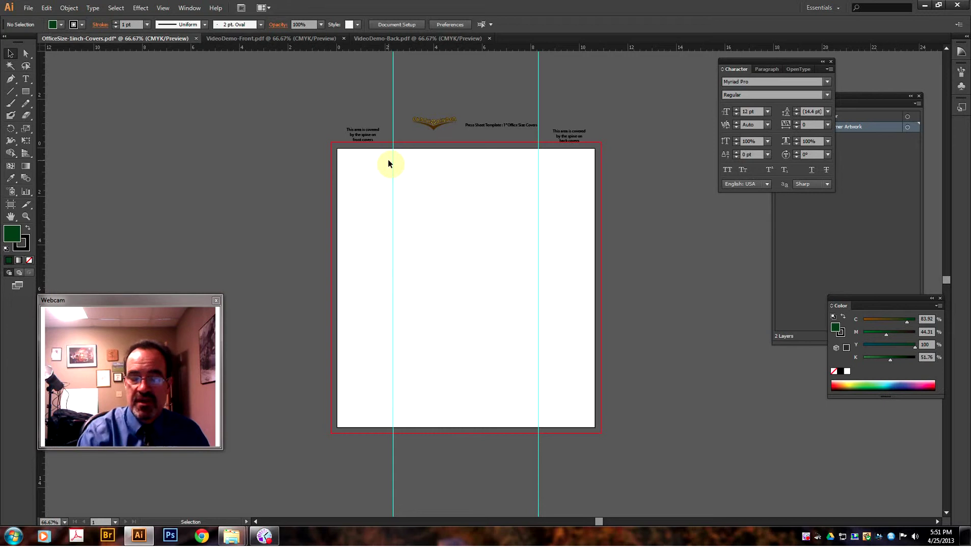
# - Draw a thin green bar about 11.29 × 0.375 in across the page and both spine guides, and delete it
pyautogui.click(26, 92)
pyautogui.click(54, 91)
pyautogui.moveTo(320, 263); pyautogui.dragTo(595, 273)
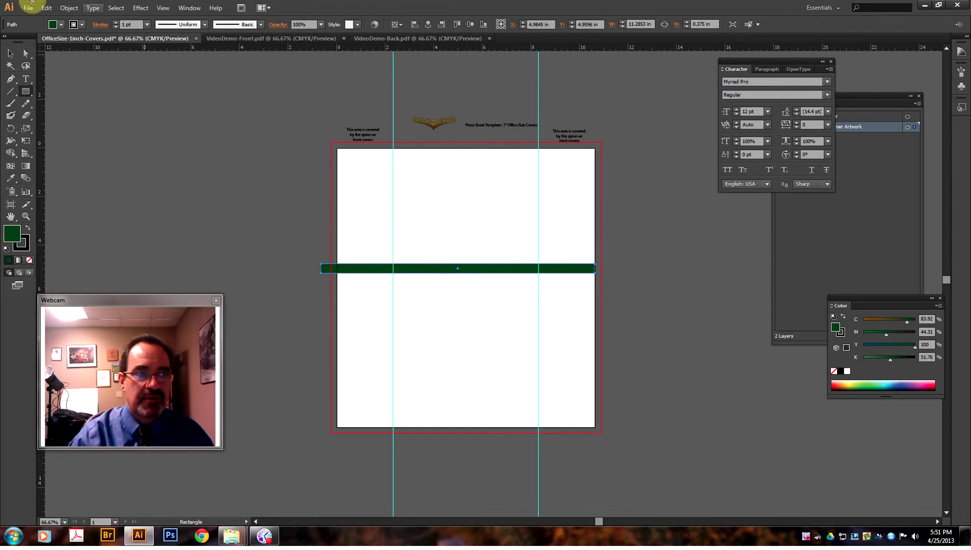
pyautogui.click(11, 53)
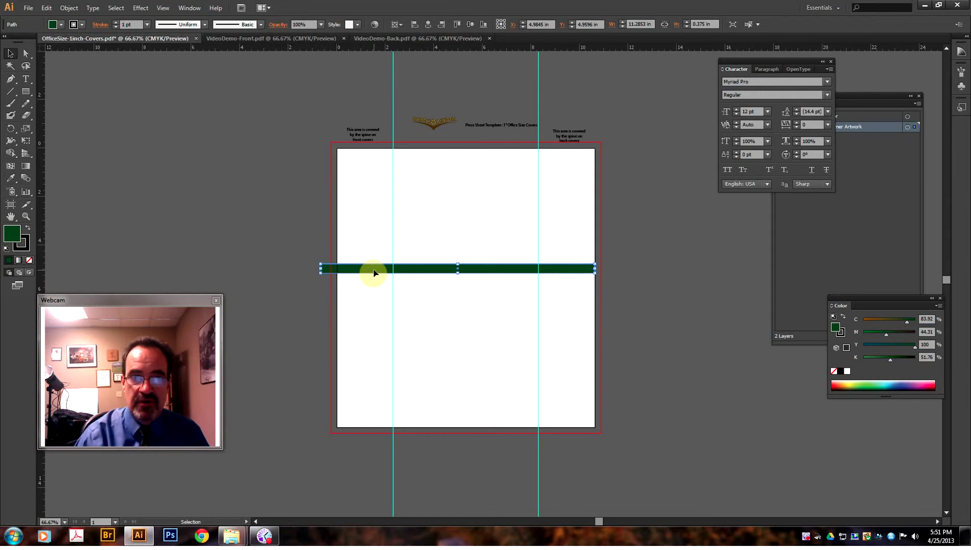
pyautogui.press('Delete')
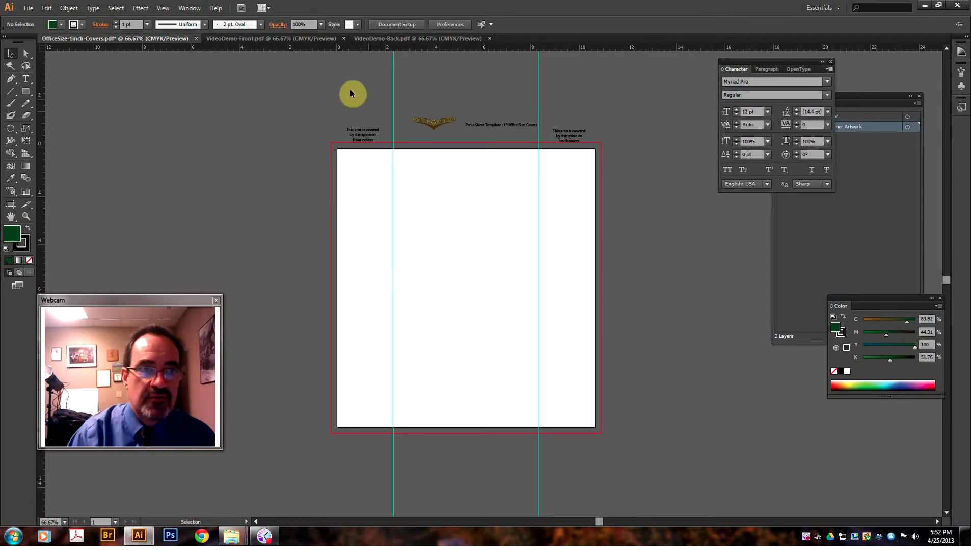
# - Save the VideoDemo-Front document as an Adobe PDF in the 2003 folder, replacing the existing VideoDemo-Front file
pyautogui.click(290, 40)
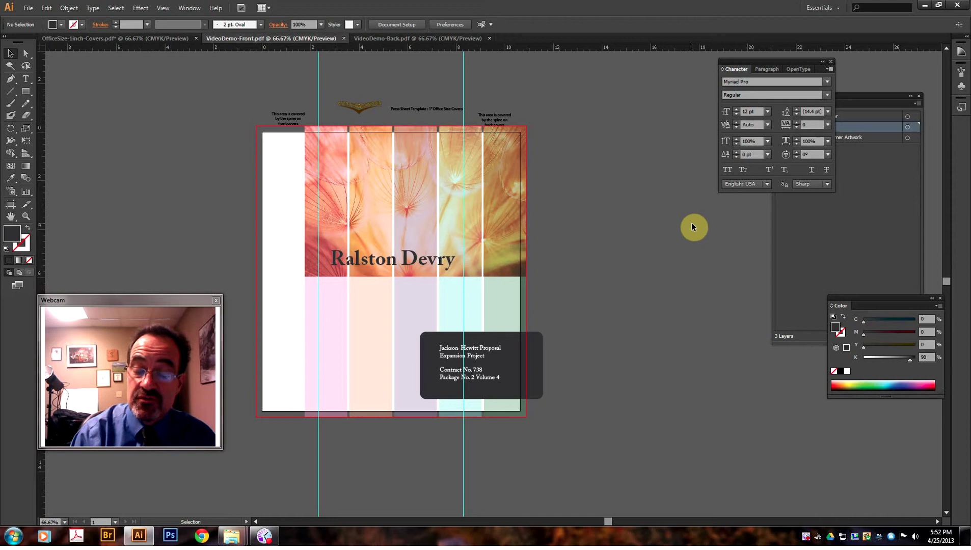
pyautogui.click(28, 8)
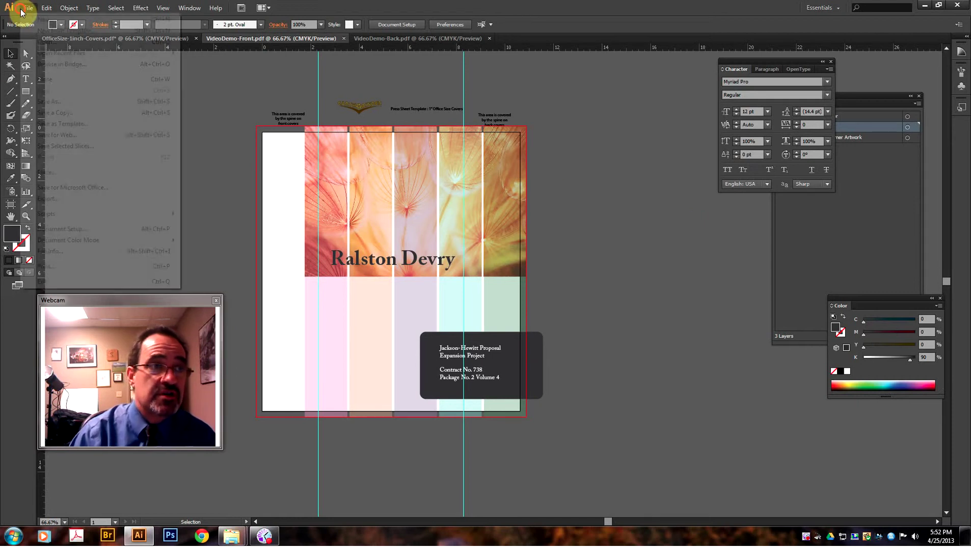
pyautogui.click(74, 103)
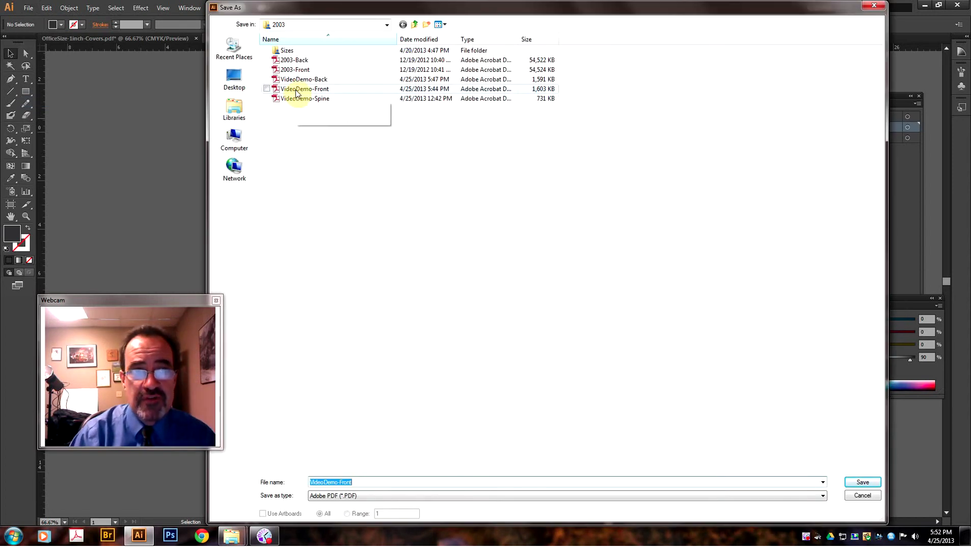
pyautogui.click(296, 89)
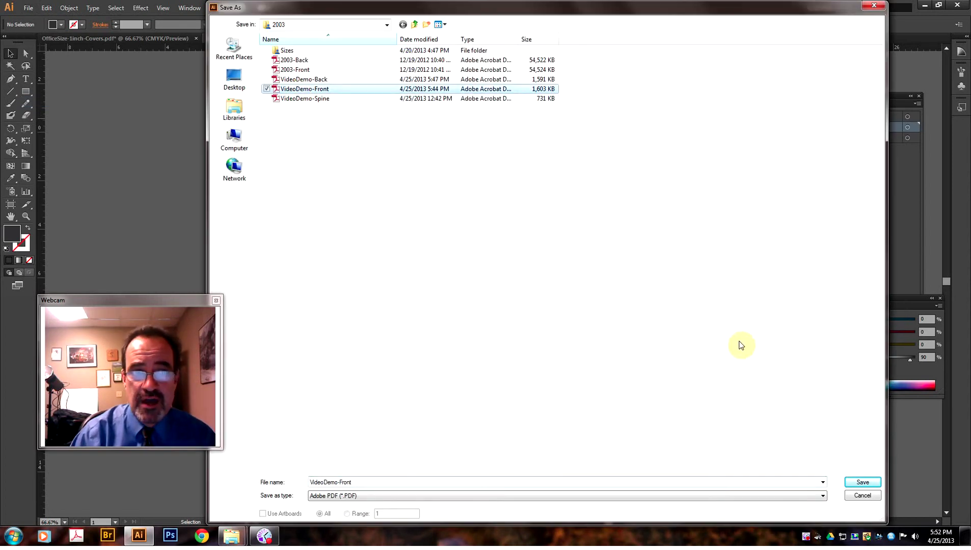
pyautogui.click(862, 483)
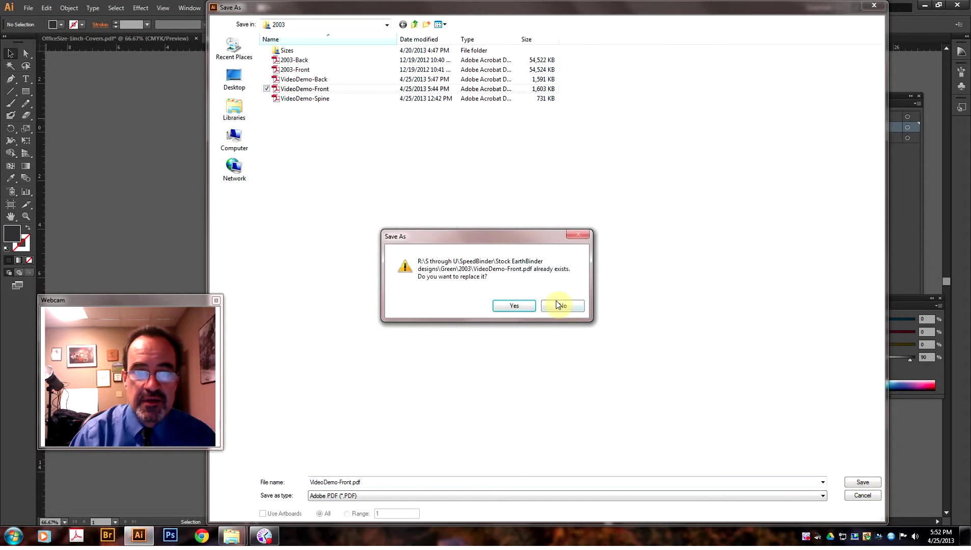
pyautogui.click(520, 305)
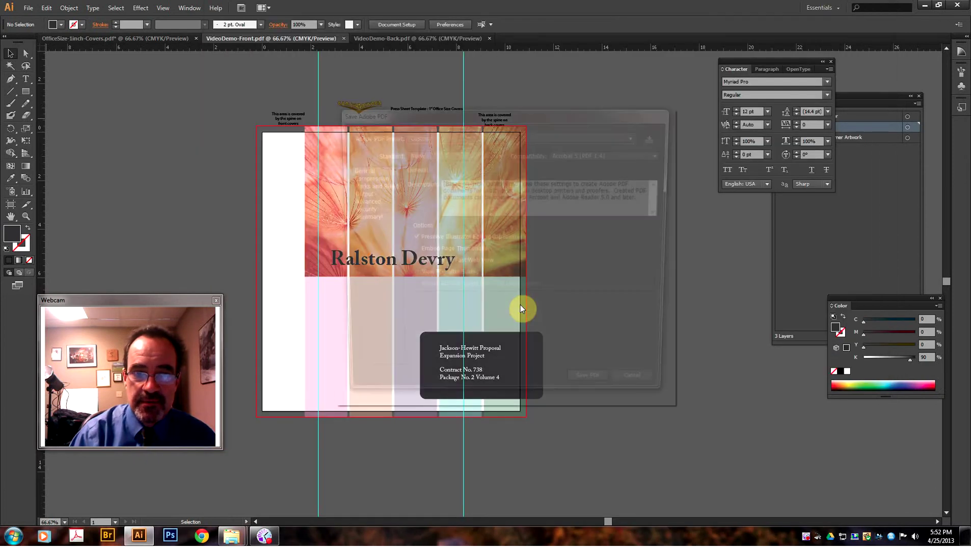
# - Configure the PDF with the High Quality Print preset, all printer's marks and the document bleed settings
pyautogui.click(420, 137)
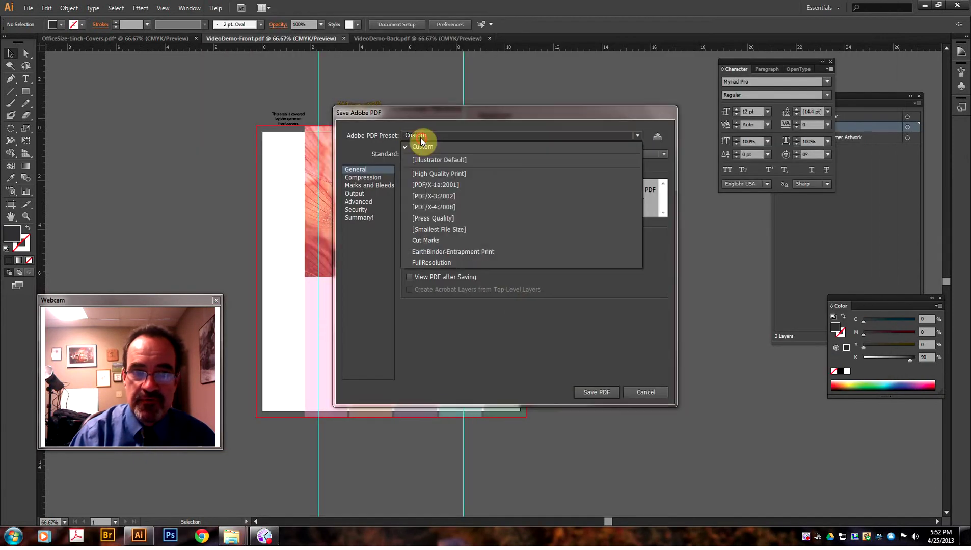
pyautogui.click(434, 173)
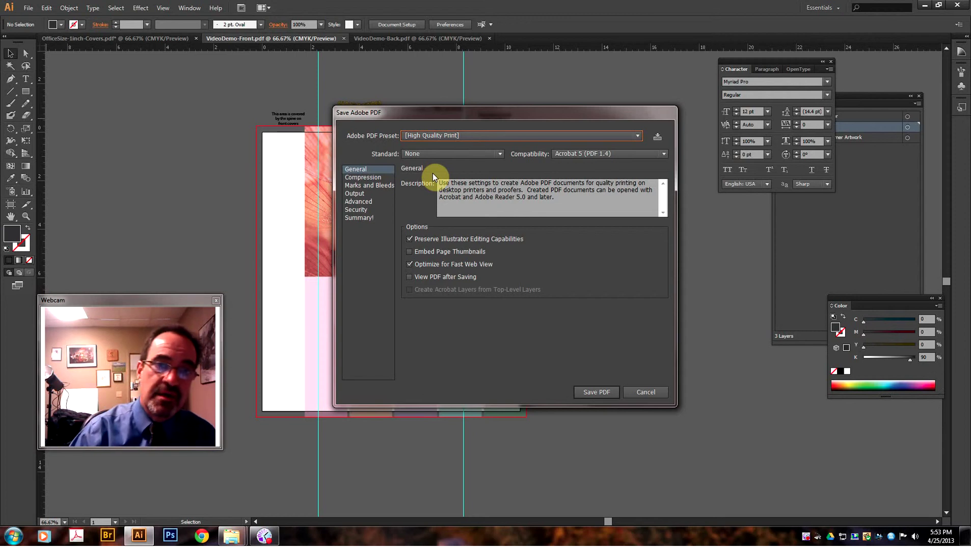
pyautogui.click(374, 186)
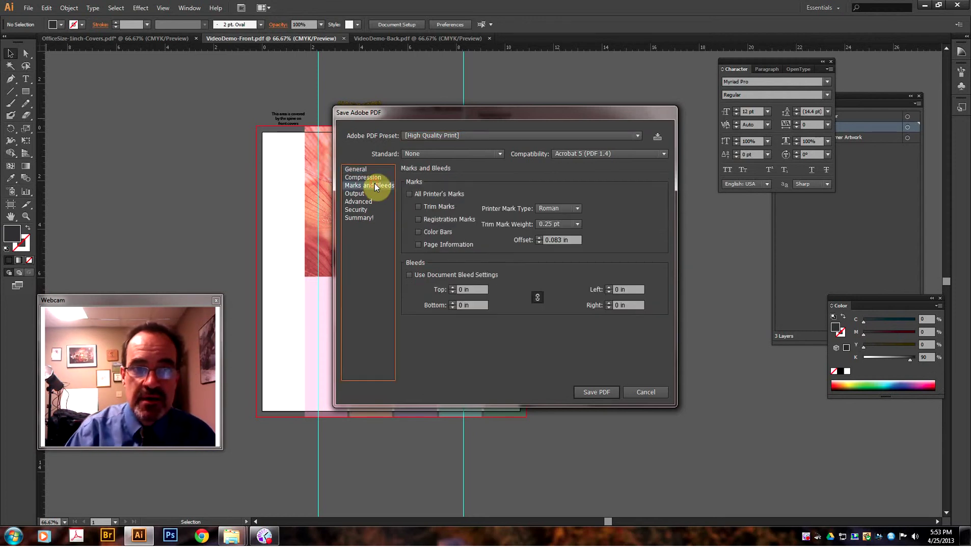
pyautogui.click(439, 195)
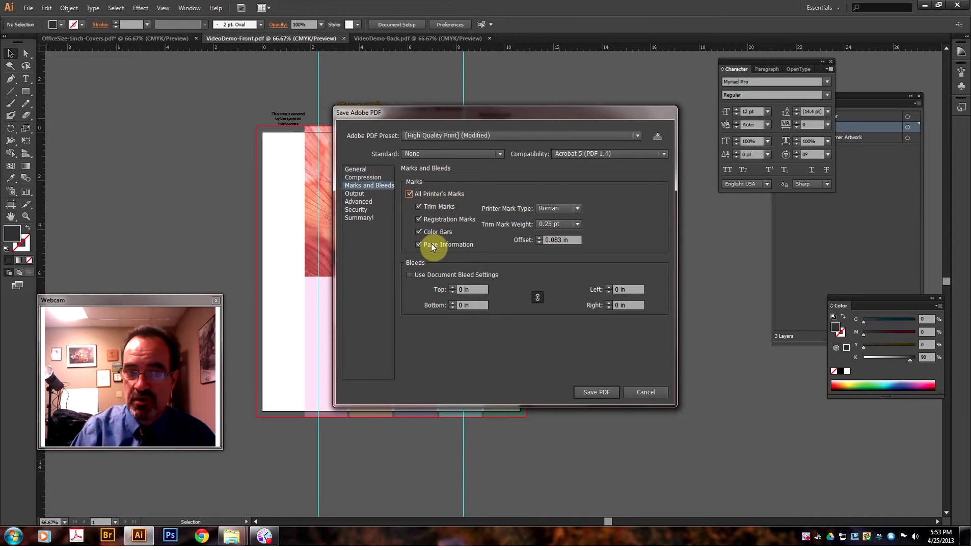
pyautogui.click(430, 274)
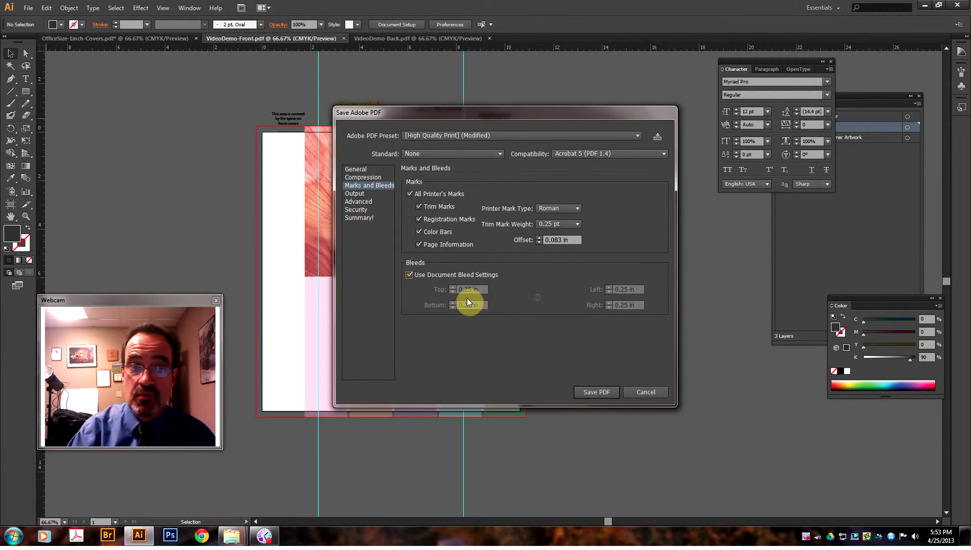
# - Review the General options and the Marks and Bleeds settings, and save the PDF
pyautogui.click(362, 170)
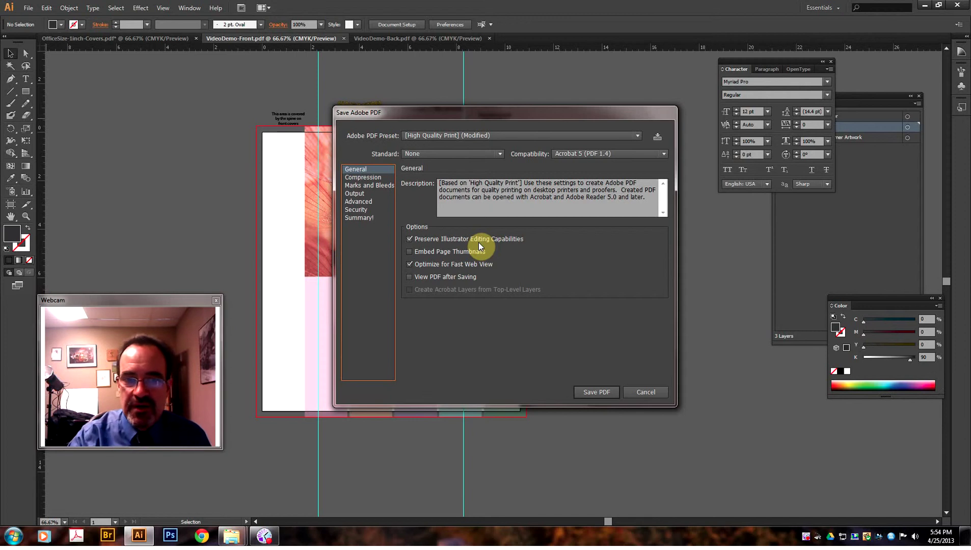
pyautogui.click(381, 186)
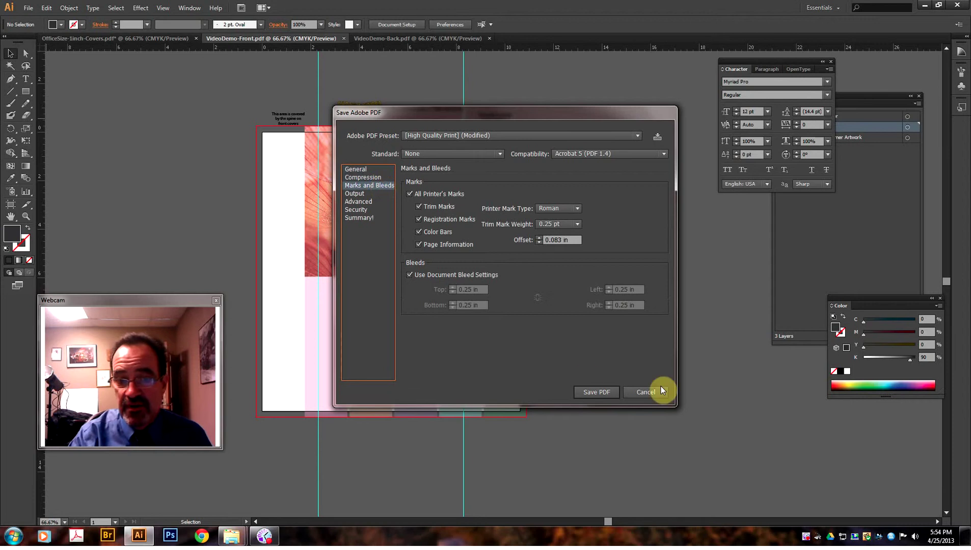
pyautogui.click(590, 389)
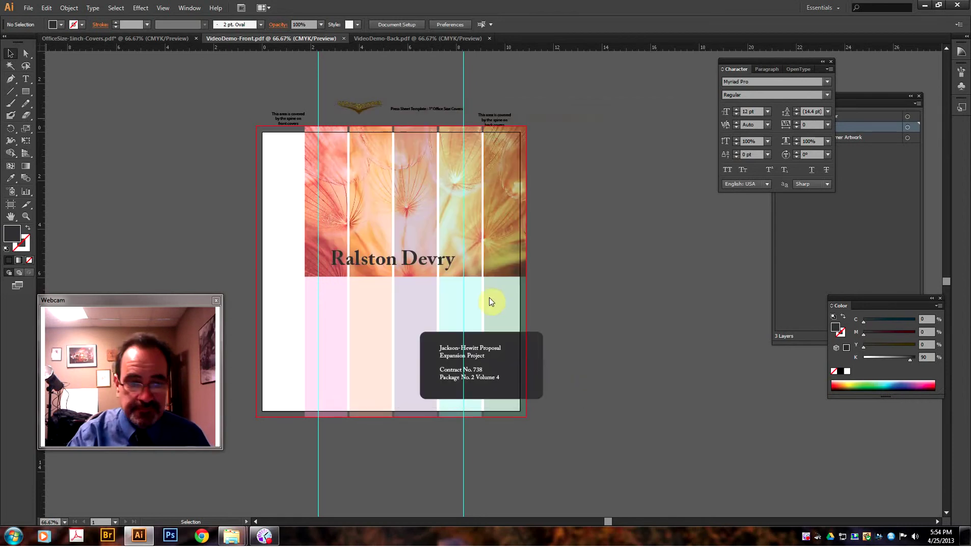
# - Switch to the 2003 folder in Windows Explorer and open the VideoDemo-Front PDF in Adobe Acrobat
pyautogui.moveTo(231, 536)
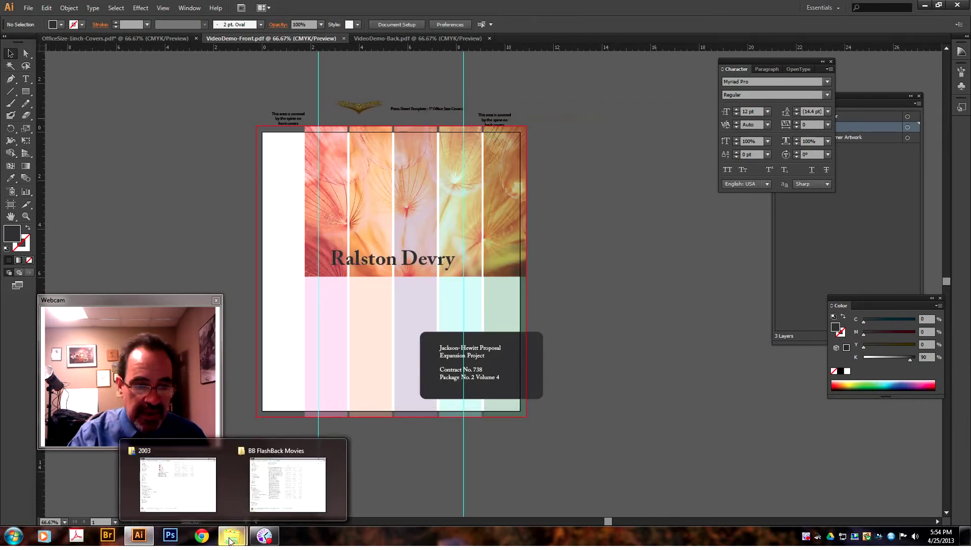
pyautogui.click(201, 481)
pyautogui.click(442, 260)
pyautogui.click(444, 172)
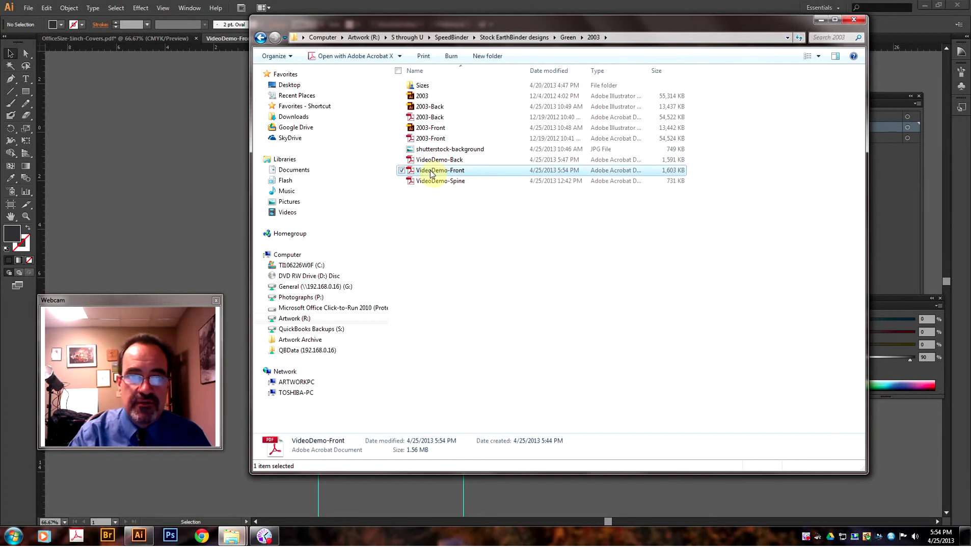
pyautogui.doubleClick(430, 171)
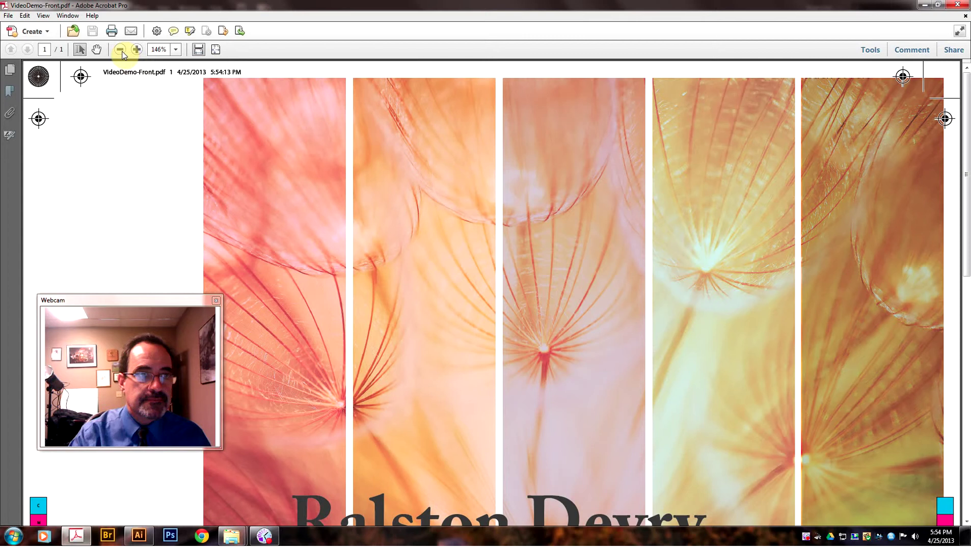
# - Examine the full front cover page for its crop and registration marks, color bars and file name line
pyautogui.click(121, 51)
pyautogui.click(121, 51)
pyautogui.click(122, 51)
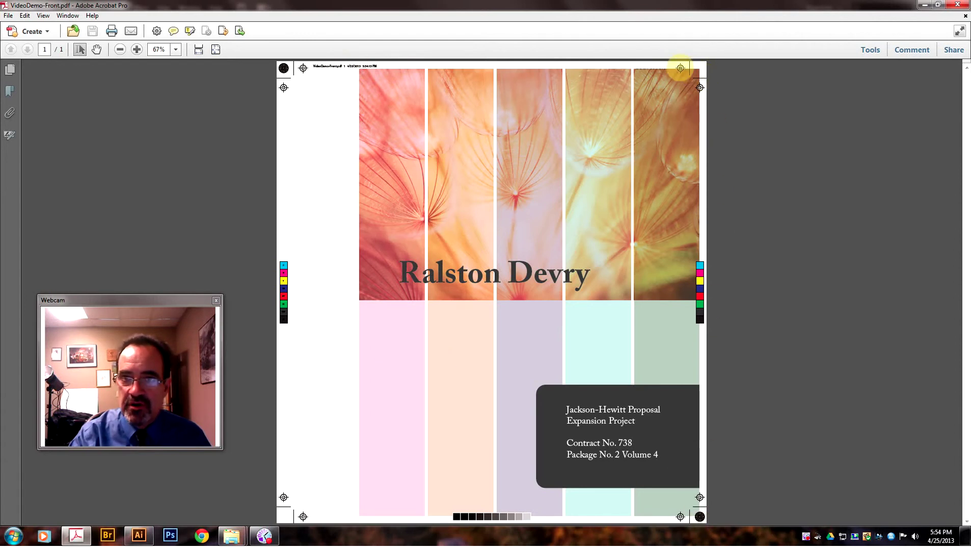
pyautogui.moveTo(312, 66); pyautogui.dragTo(346, 66)
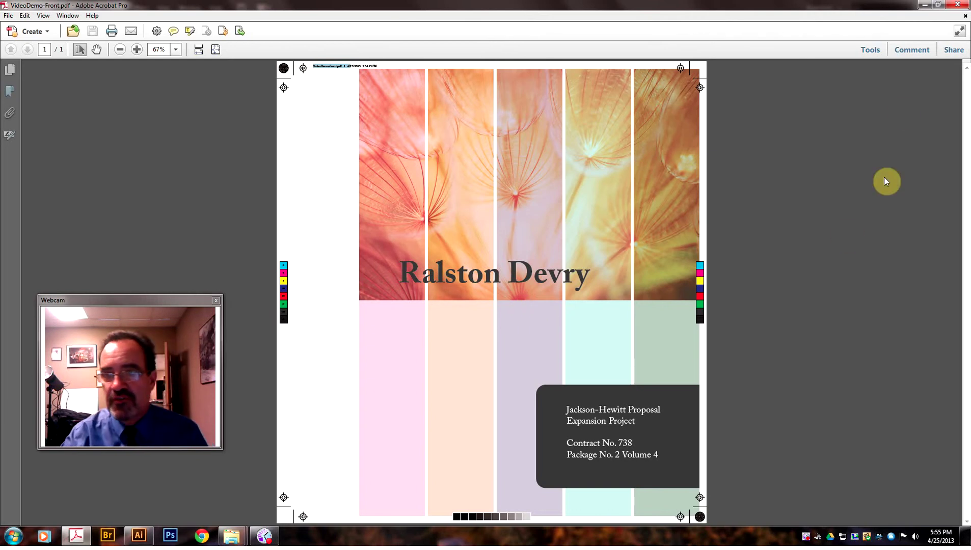
# - Open the VideoDemo-Back PDF from the 2003 folder in Acrobat and check the full back cover page with its printer's marks
pyautogui.click(922, 6)
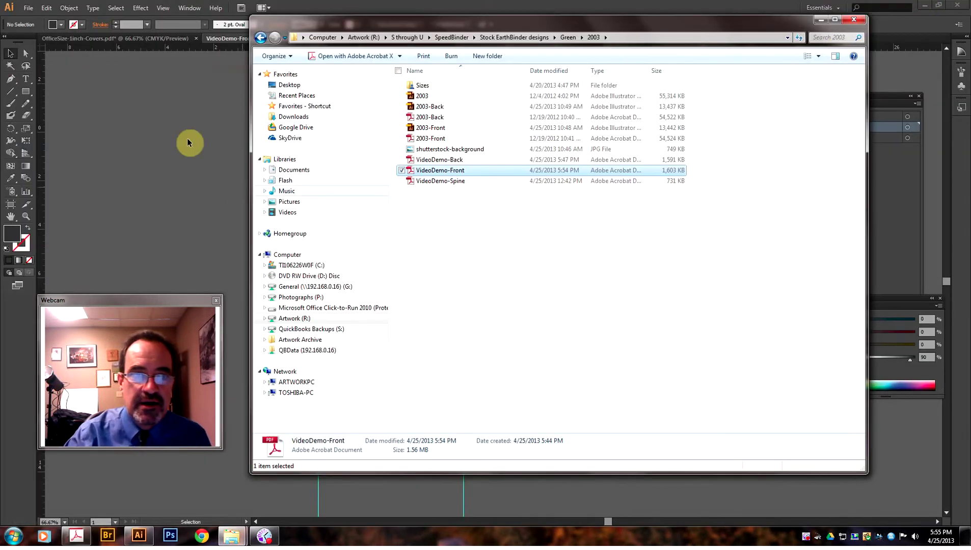
pyautogui.doubleClick(440, 160)
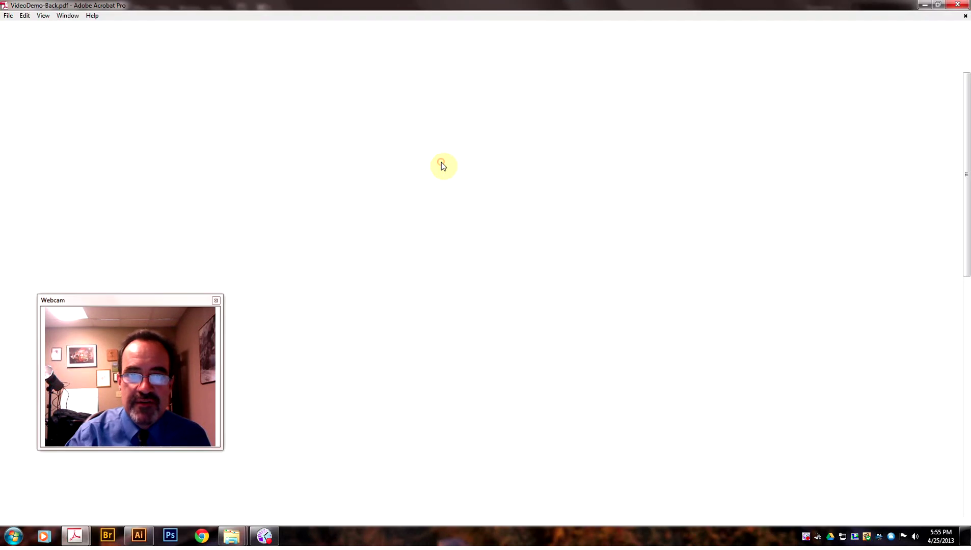
pyautogui.click(121, 50)
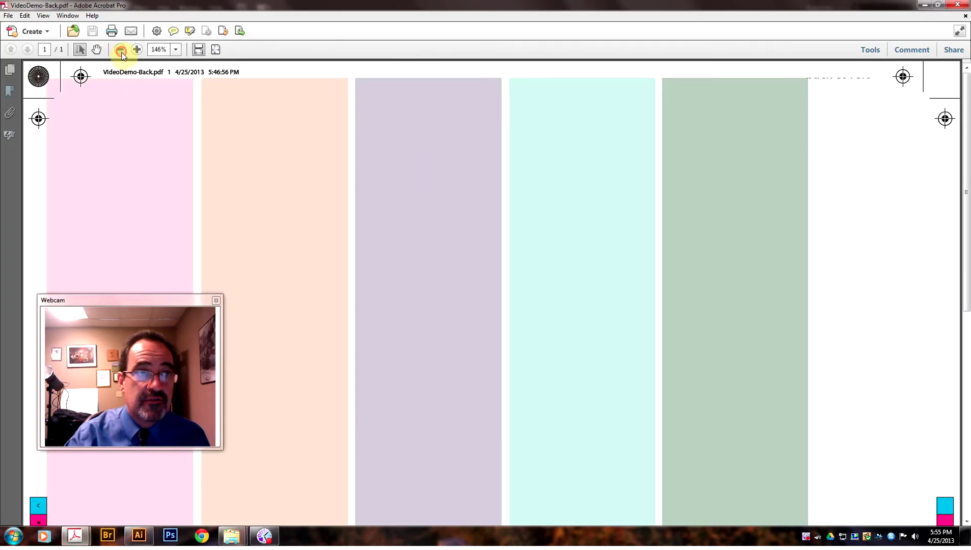
pyautogui.click(120, 49)
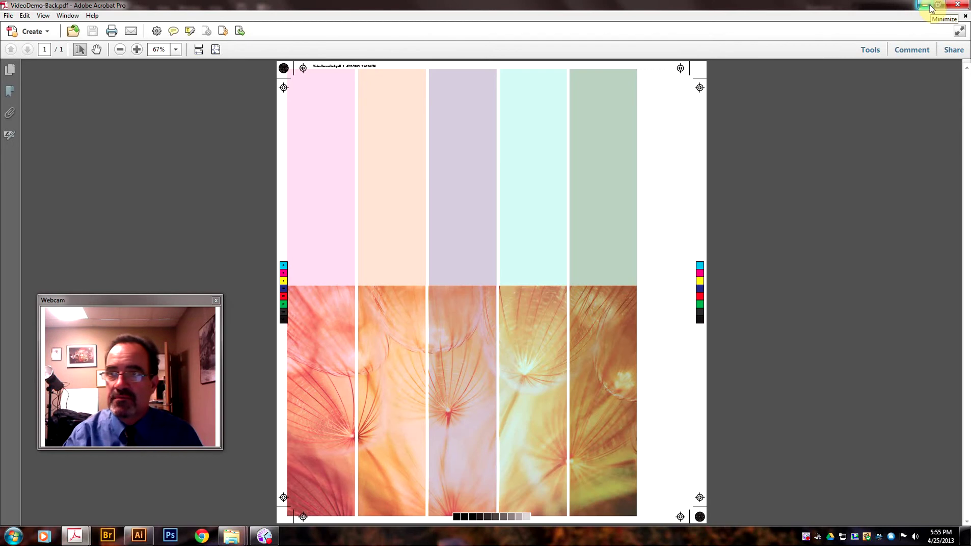
pyautogui.click(950, 6)
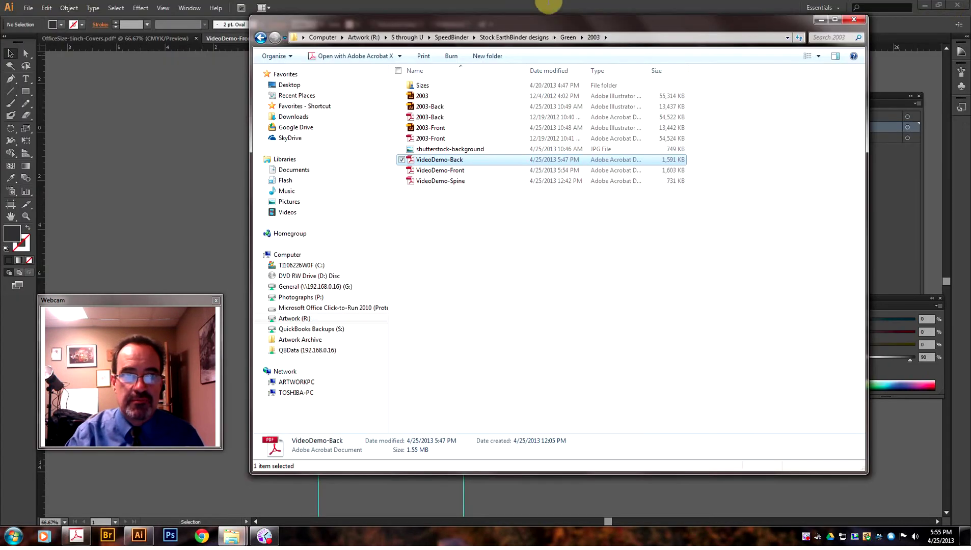
# - Switch to Illustrator and open the OfficeSize-1inch-Mockup template from the EarthBinder - Full Color folder under Templates
pyautogui.click(513, 6)
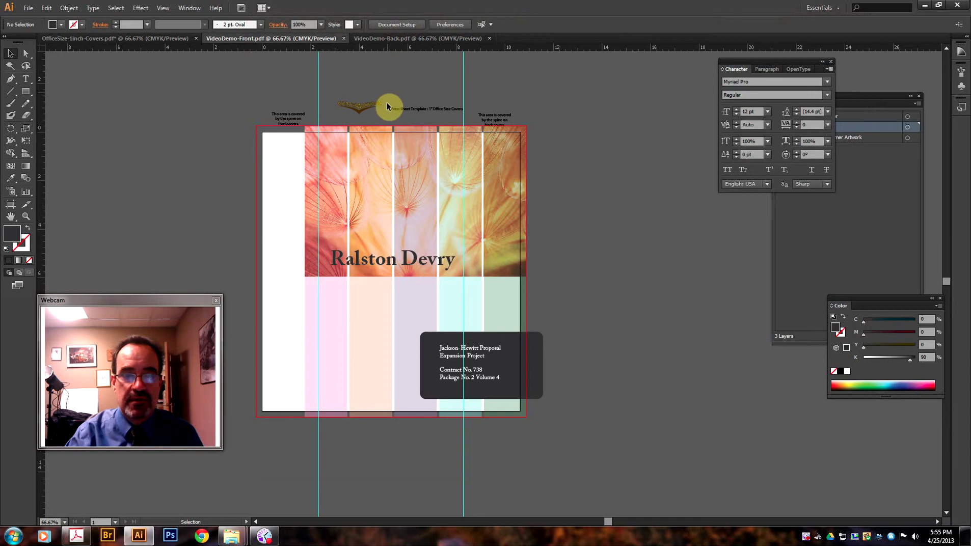
pyautogui.click(28, 7)
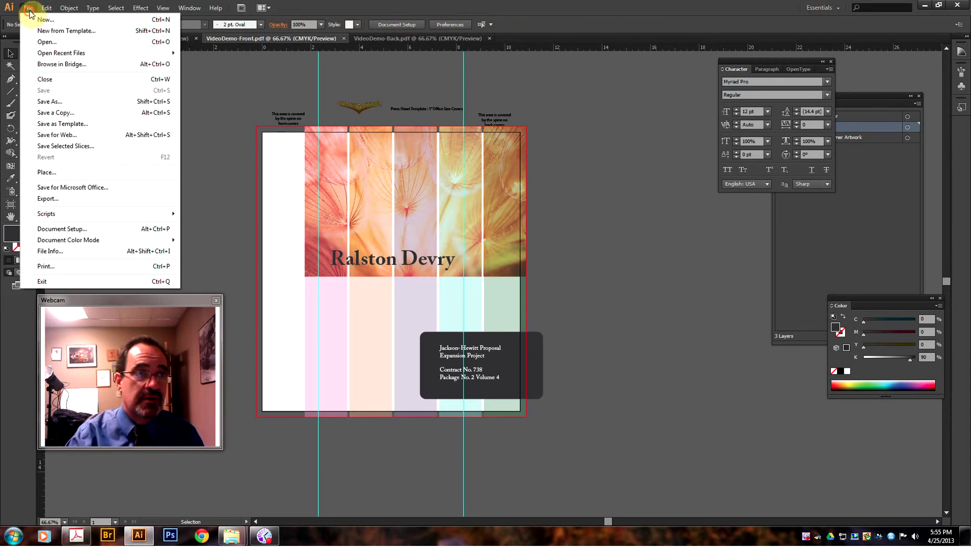
pyautogui.click(49, 39)
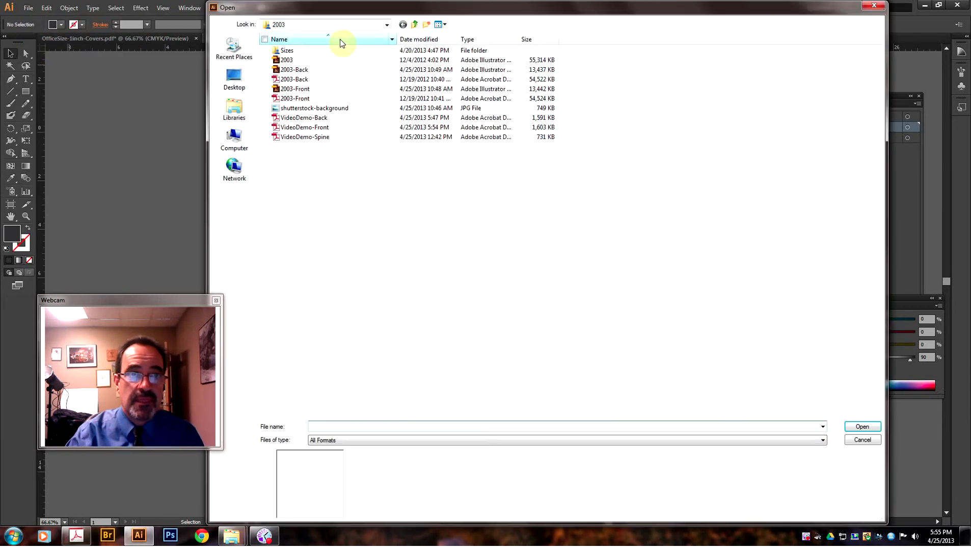
pyautogui.click(416, 25)
pyautogui.click(416, 25)
pyautogui.click(416, 25)
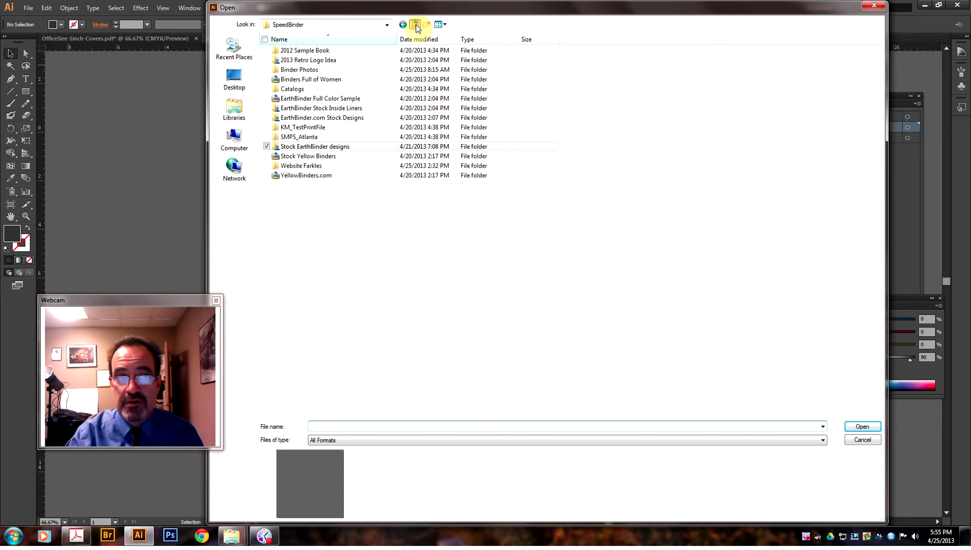
pyautogui.click(415, 25)
pyautogui.click(415, 25)
pyautogui.click(415, 25)
pyautogui.doubleClick(305, 204)
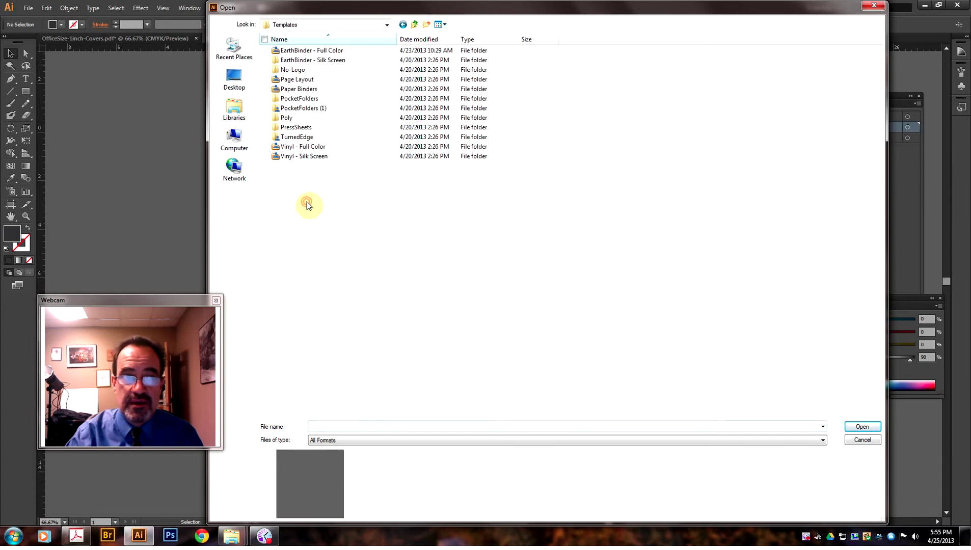
pyautogui.doubleClick(303, 53)
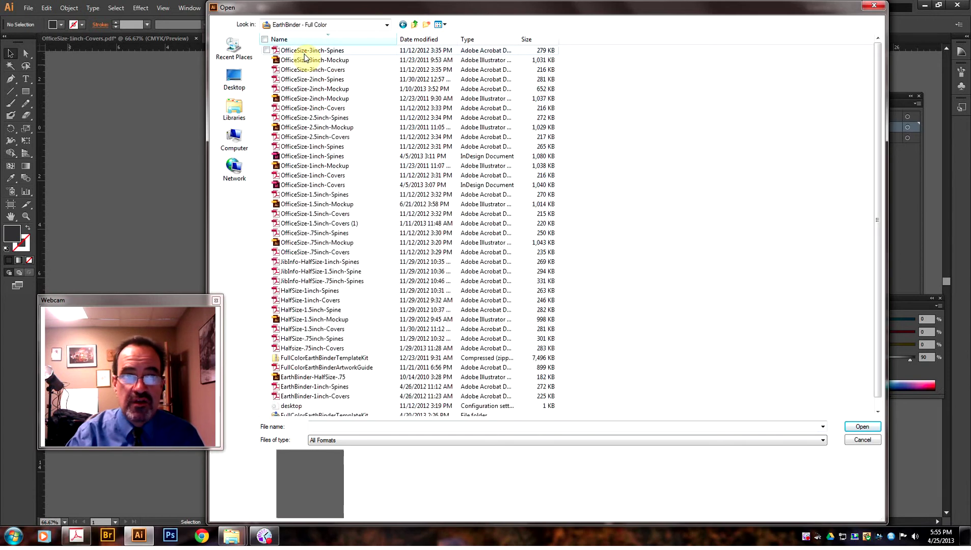
pyautogui.doubleClick(317, 168)
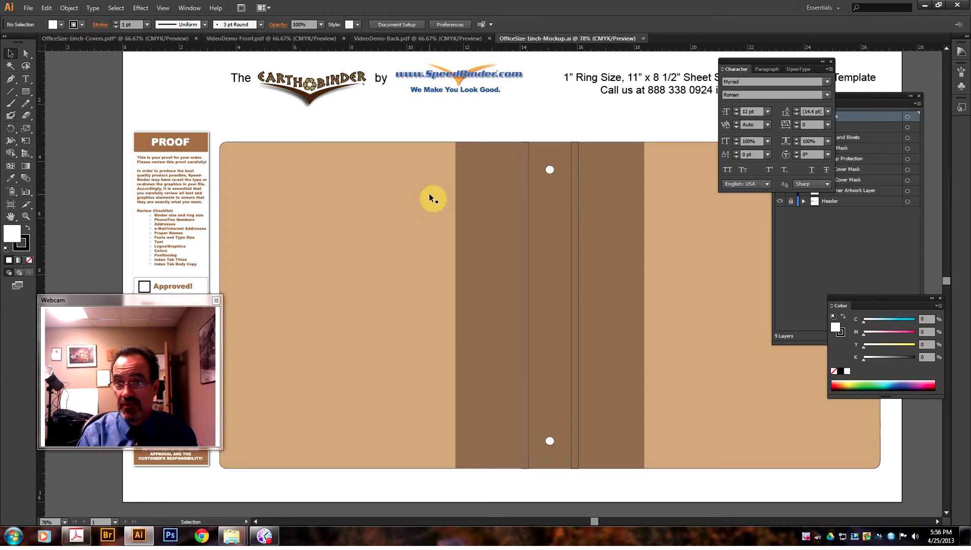
# - Place the VideoDemo-Back PDF from the 2003 folder in SpeedBinder's Stock EarthBinder designs on the Customer Artwork Layer
pyautogui.click(838, 259)
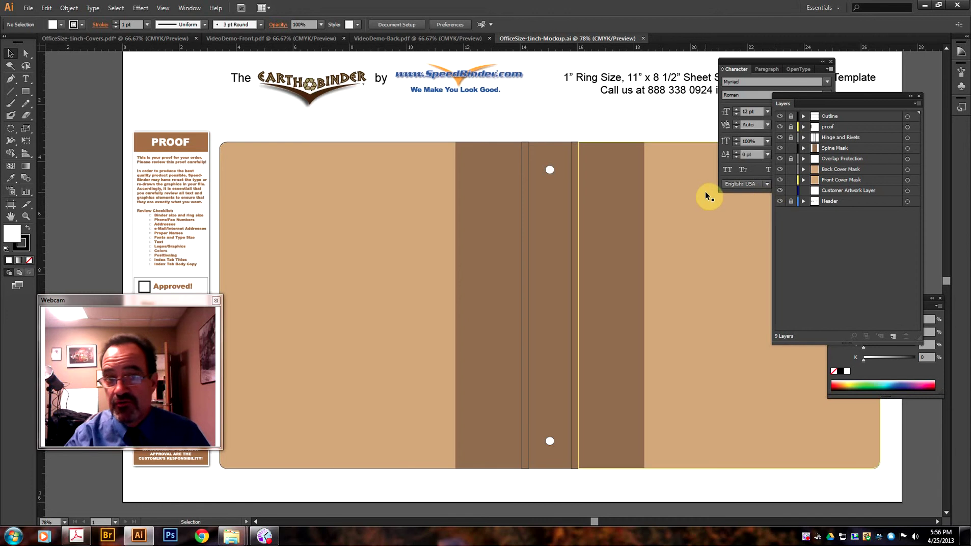
pyautogui.click(833, 191)
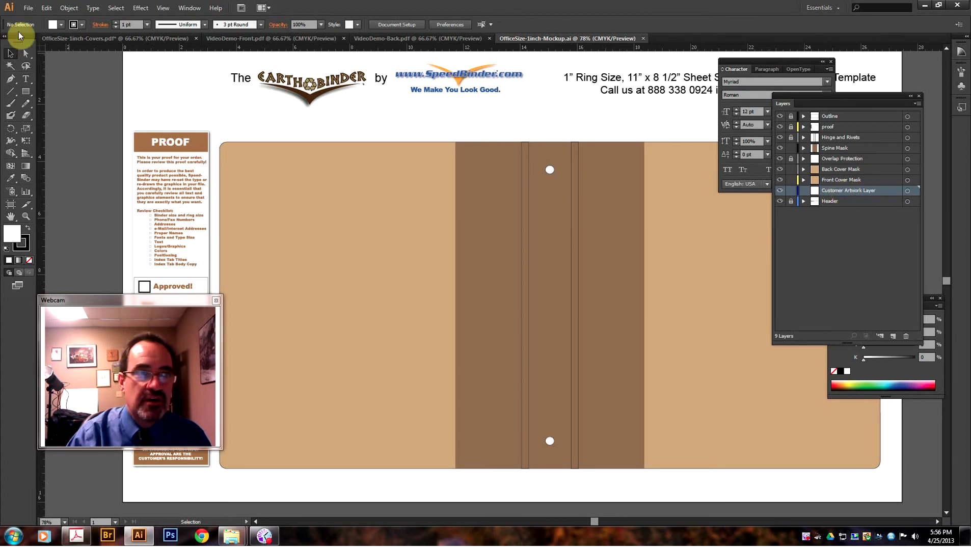
pyautogui.click(27, 8)
pyautogui.click(68, 170)
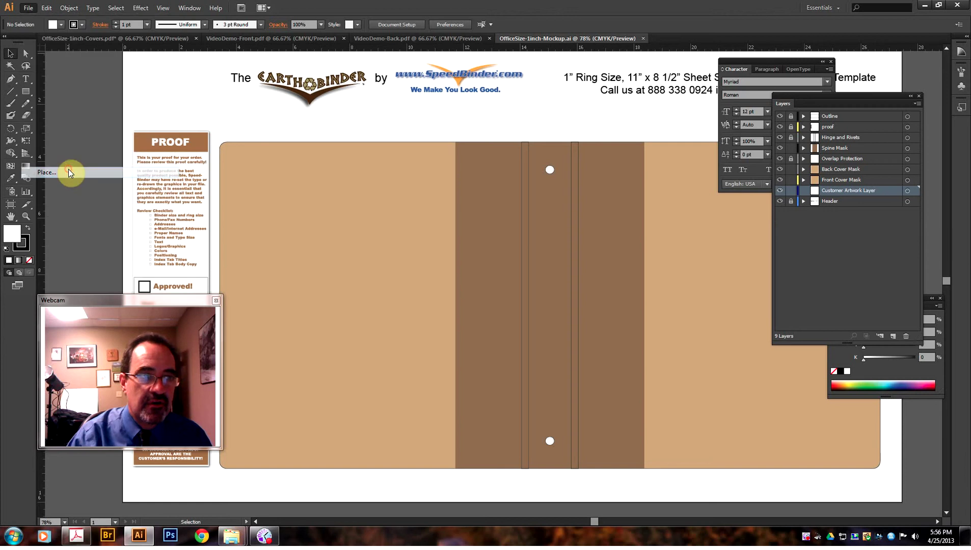
pyautogui.click(415, 24)
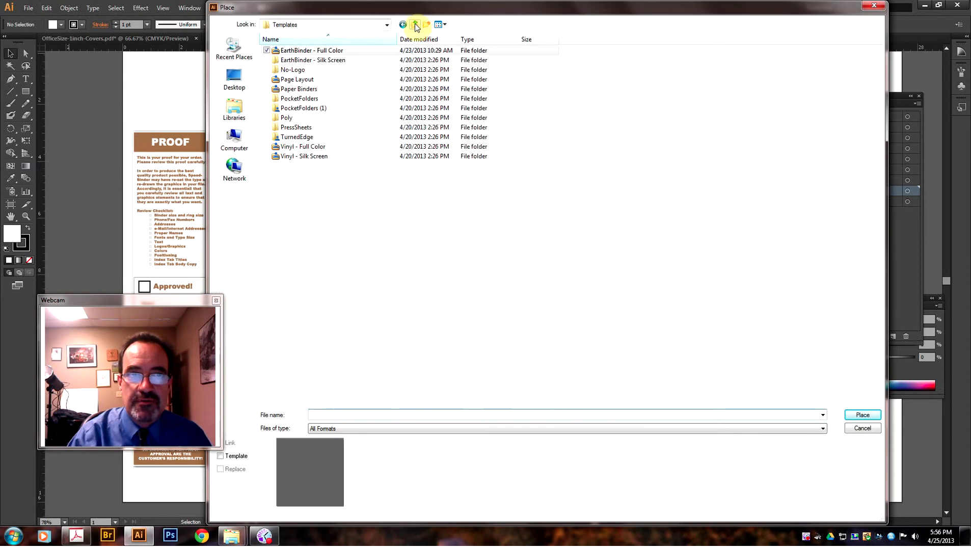
pyautogui.click(415, 25)
pyautogui.doubleClick(299, 197)
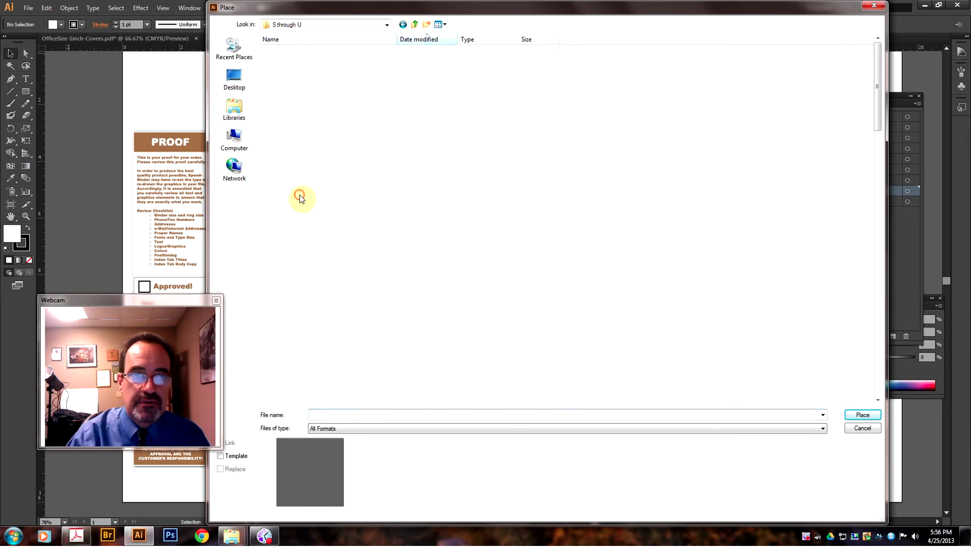
pyautogui.doubleClick(302, 61)
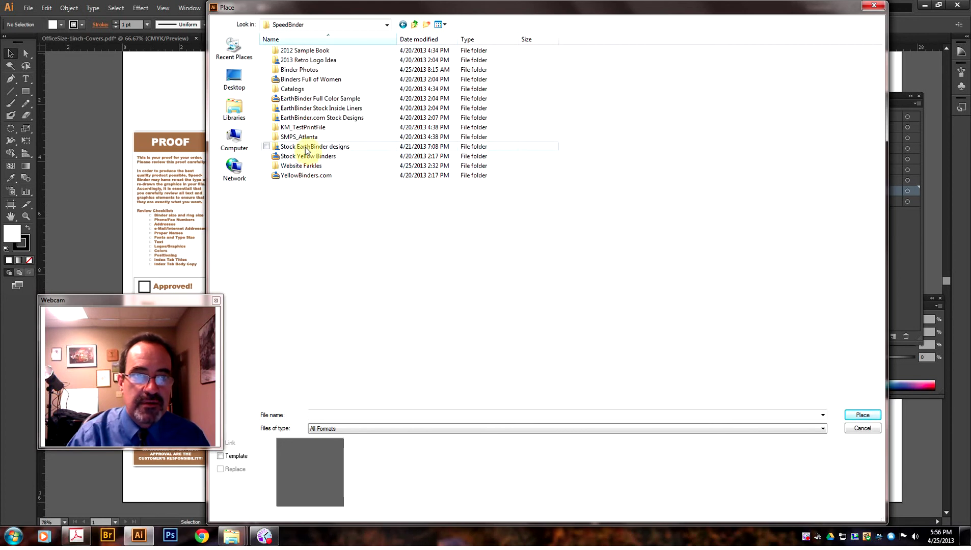
pyautogui.doubleClick(305, 147)
pyautogui.click(294, 80)
pyautogui.doubleClick(294, 81)
pyautogui.doubleClick(282, 61)
pyautogui.doubleClick(283, 61)
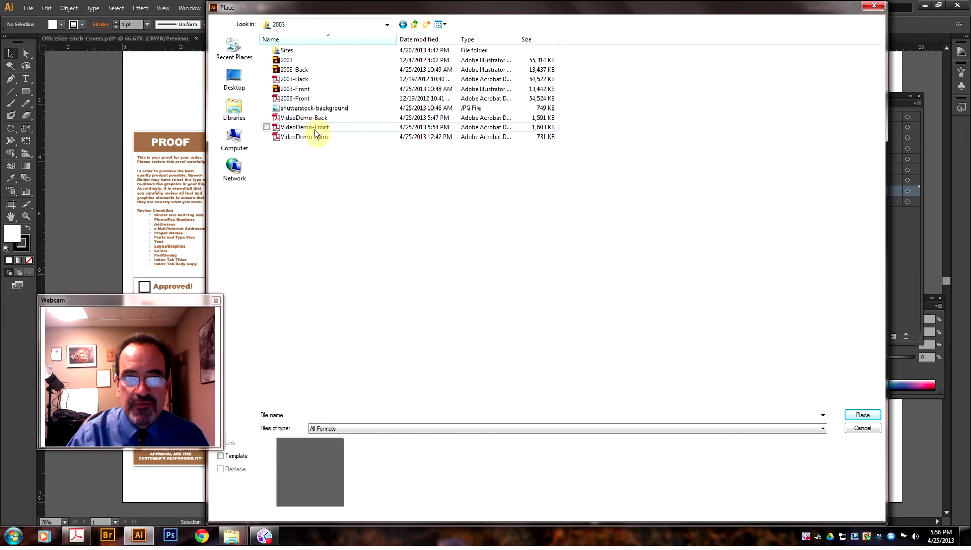
pyautogui.doubleClick(304, 118)
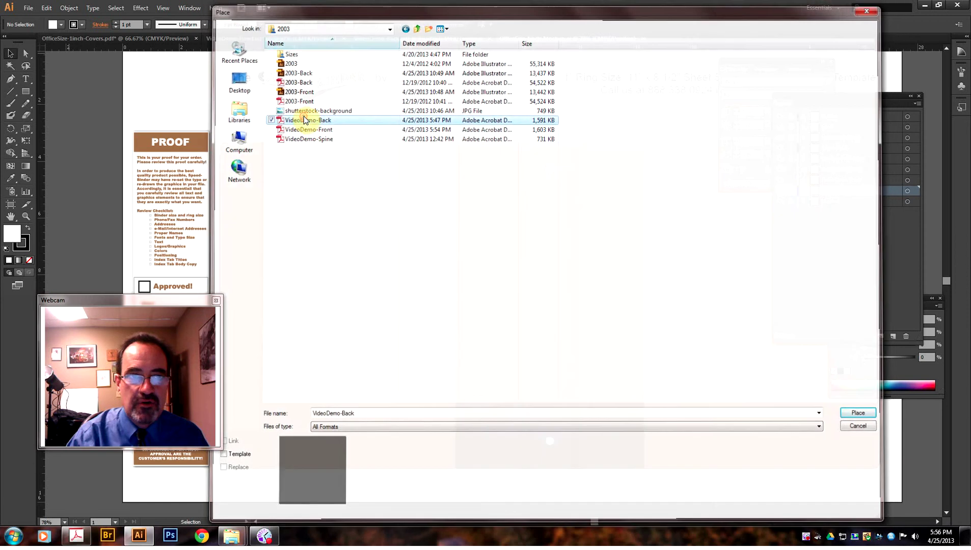
pyautogui.click(403, 263)
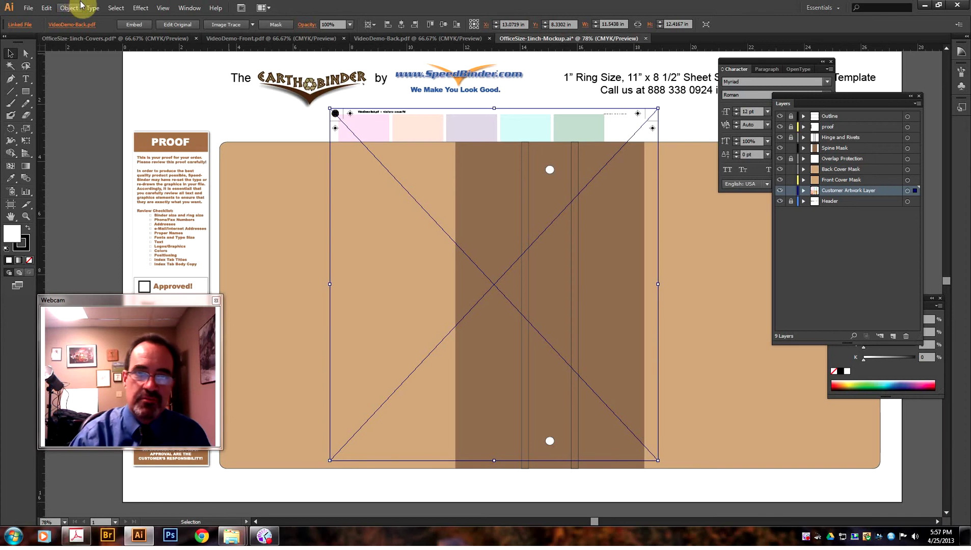
# - Place the VideoDemo-Front PDF from the 2003 folder on the Customer Artwork Layer
pyautogui.click(27, 8)
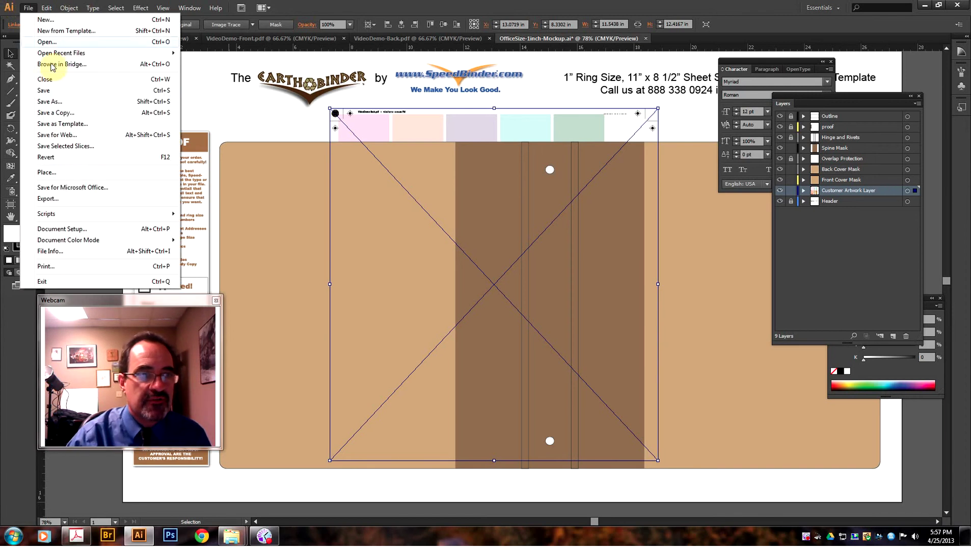
pyautogui.click(68, 175)
pyautogui.doubleClick(313, 127)
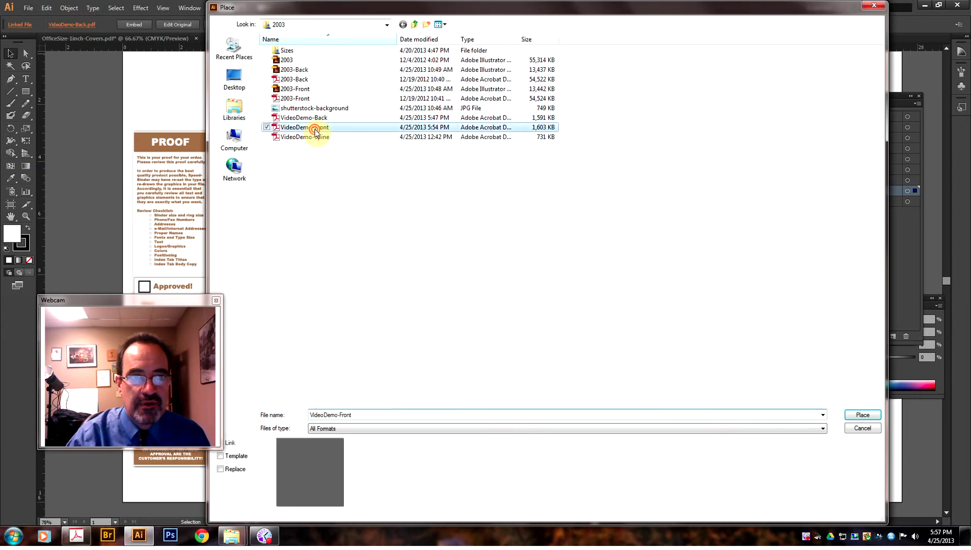
pyautogui.click(412, 263)
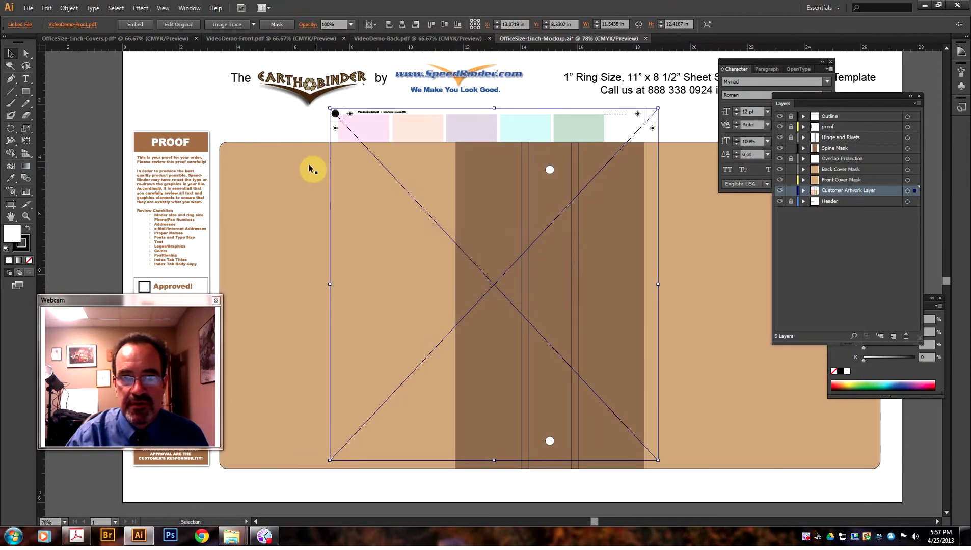
# - Place the VideoDemo-Spine PDF from the 2003 folder on the Customer Artwork Layer
pyautogui.click(30, 8)
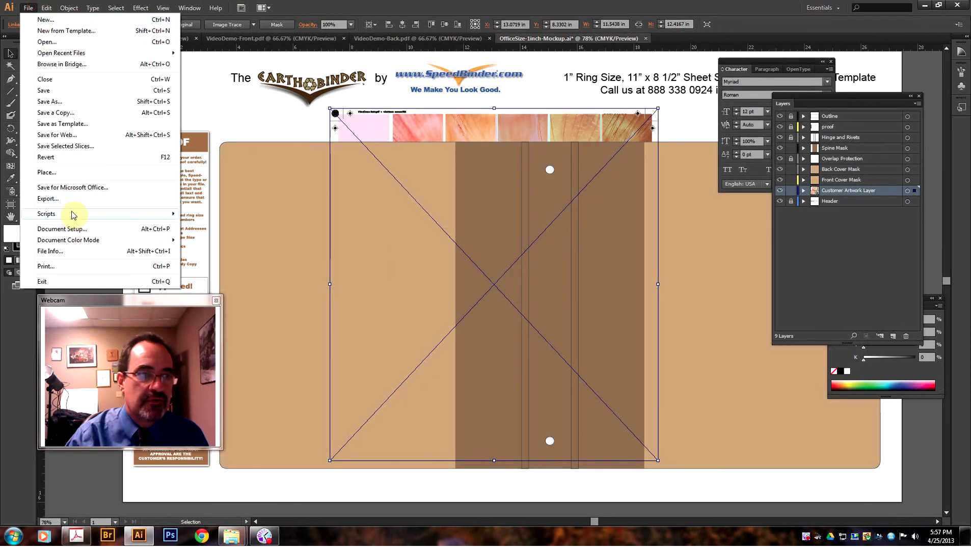
pyautogui.click(58, 174)
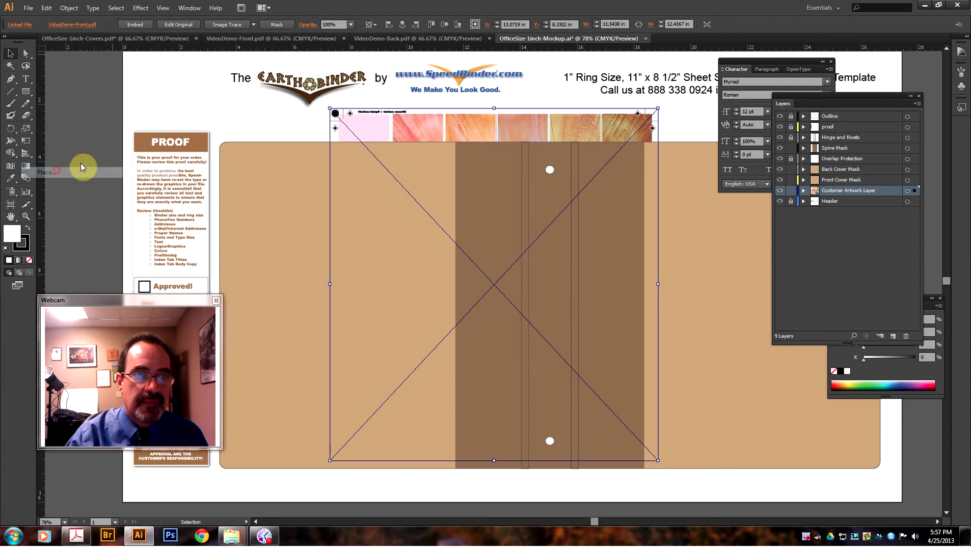
pyautogui.doubleClick(302, 138)
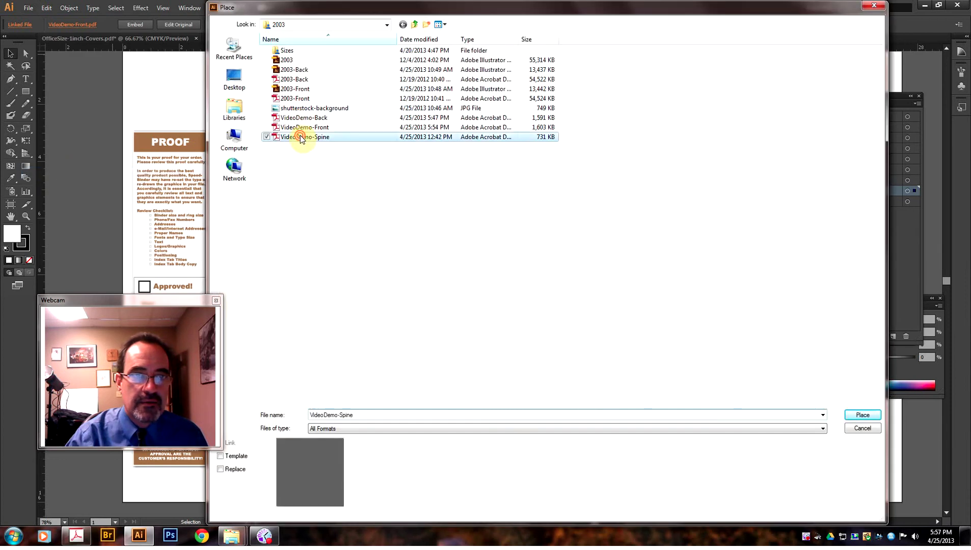
pyautogui.click(422, 265)
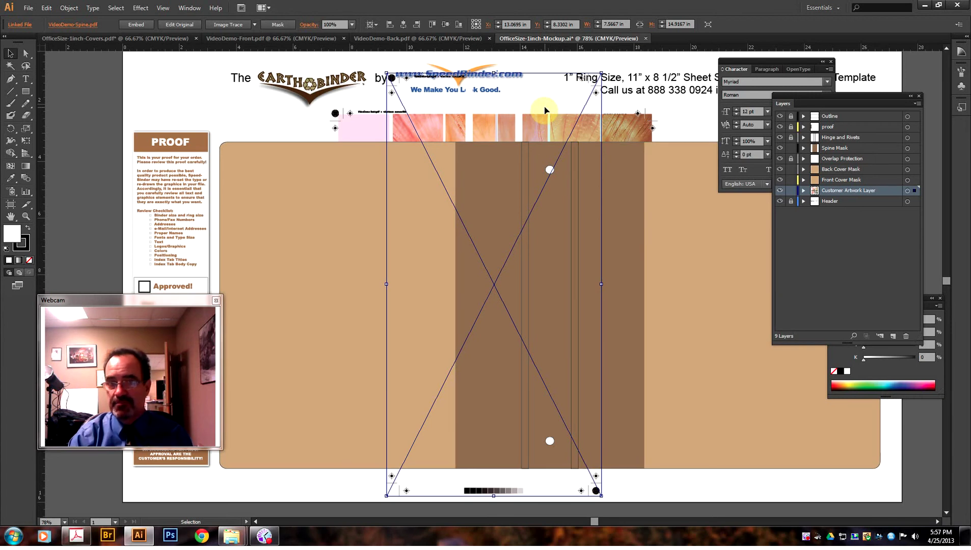
# - Center the spine artwork horizontally and vertically on the spine mask as key object, and make a clipping mask from the two
pyautogui.keyDown('shift'); pyautogui.click(637, 228); pyautogui.keyUp('shift')
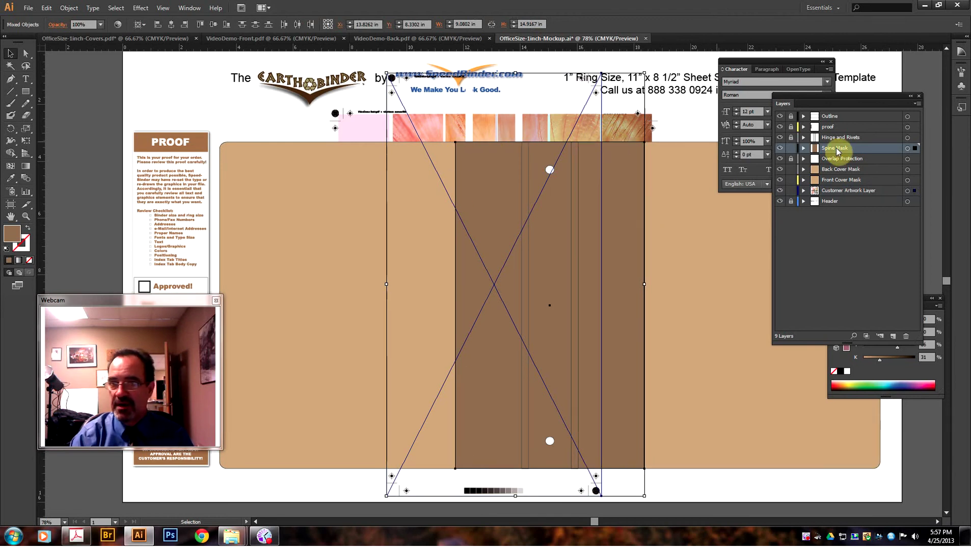
pyautogui.click(628, 208)
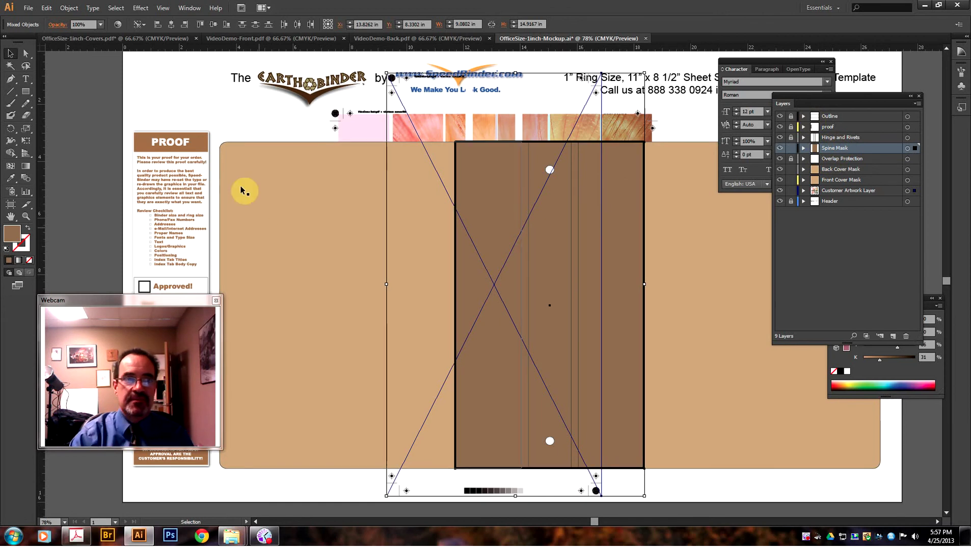
pyautogui.click(171, 25)
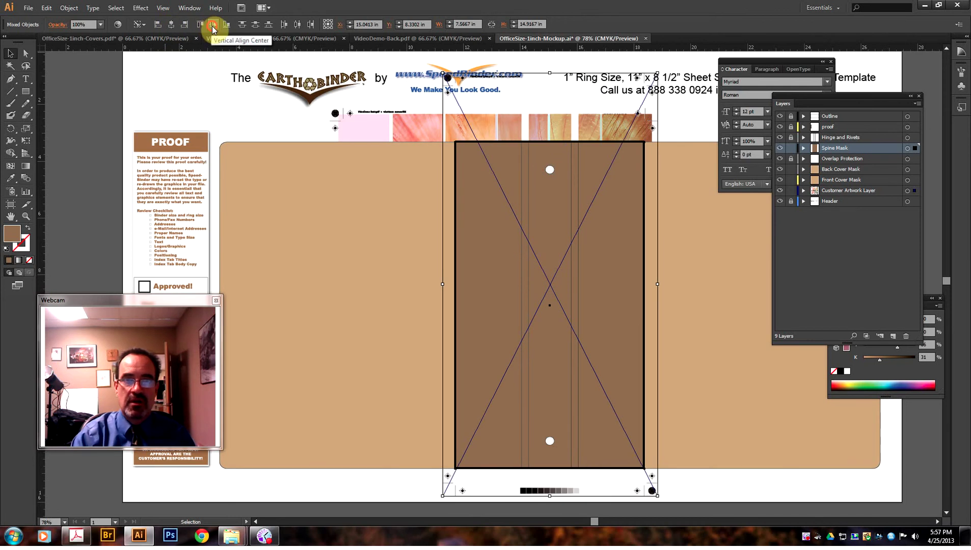
pyautogui.click(213, 25)
pyautogui.rightClick(480, 185)
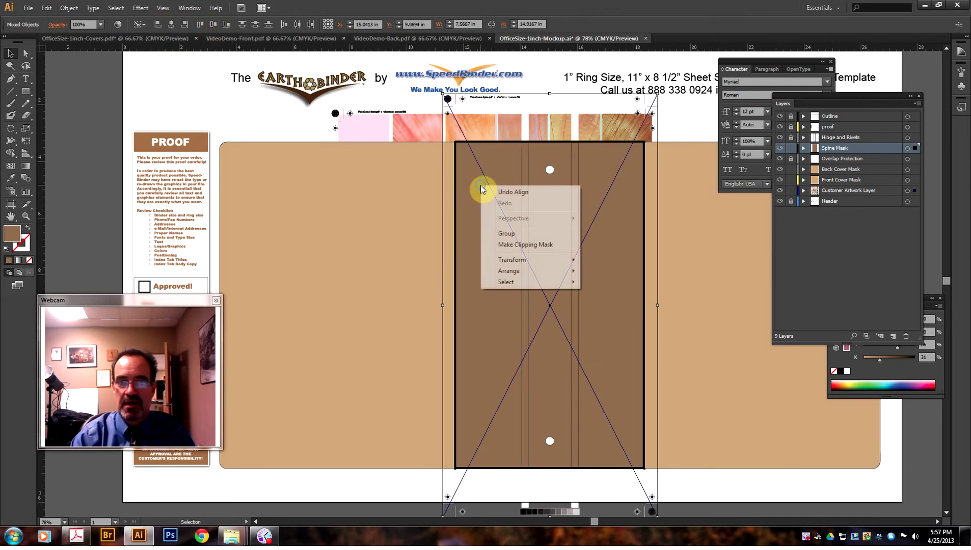
pyautogui.click(545, 246)
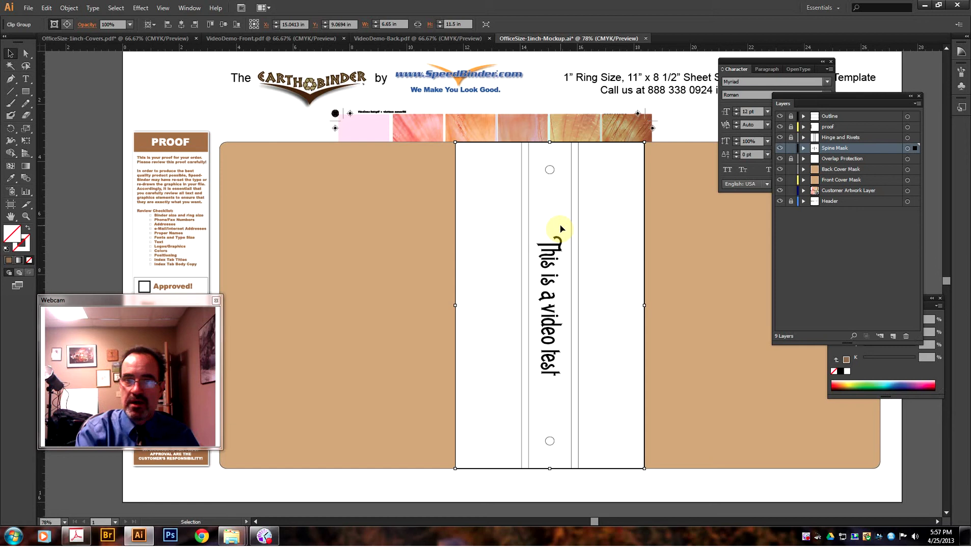
# - Center the front artwork horizontally and vertically on the front cover mask as key object, and make a clipping mask from the two
pyautogui.moveTo(573, 127); pyautogui.dragTo(419, 105)
pyautogui.keyDown('shift'); pyautogui.click(691, 224); pyautogui.keyUp('shift')
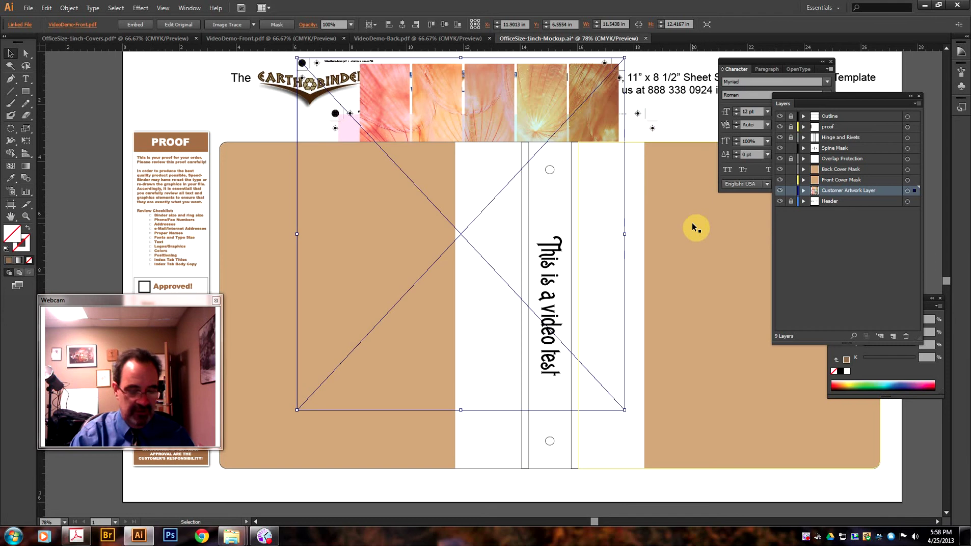
pyautogui.click(701, 257)
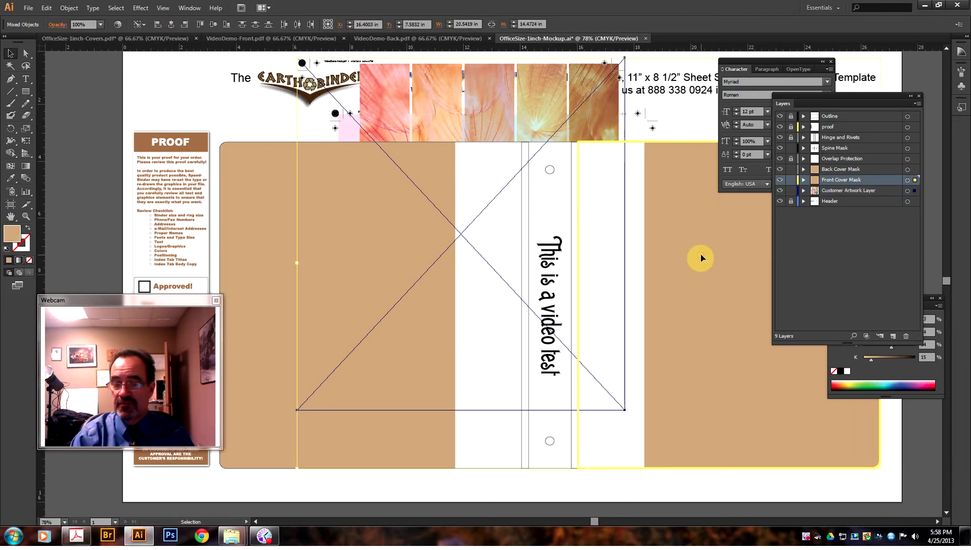
pyautogui.click(171, 24)
pyautogui.click(212, 24)
pyautogui.click(524, 167)
pyautogui.moveTo(594, 521); pyautogui.dragTo(615, 522)
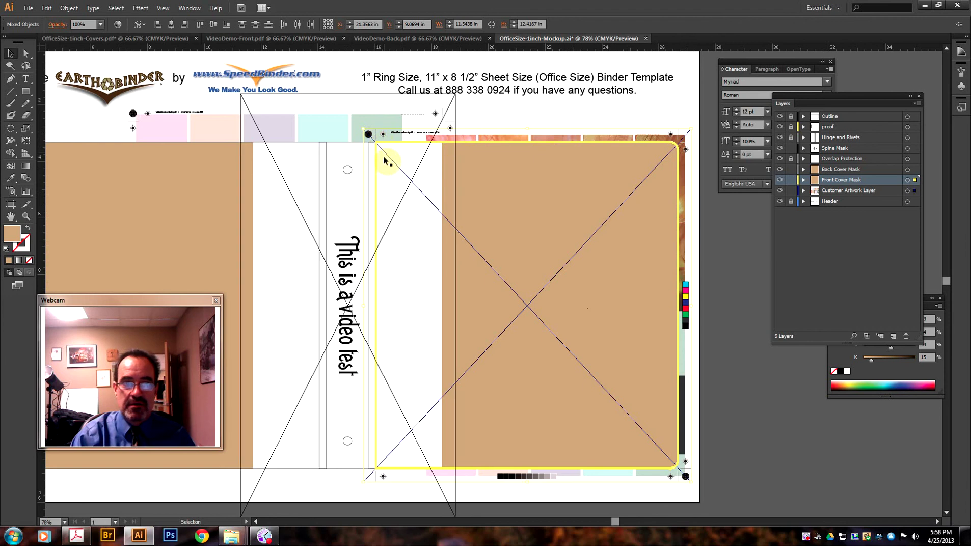
pyautogui.rightClick(575, 167)
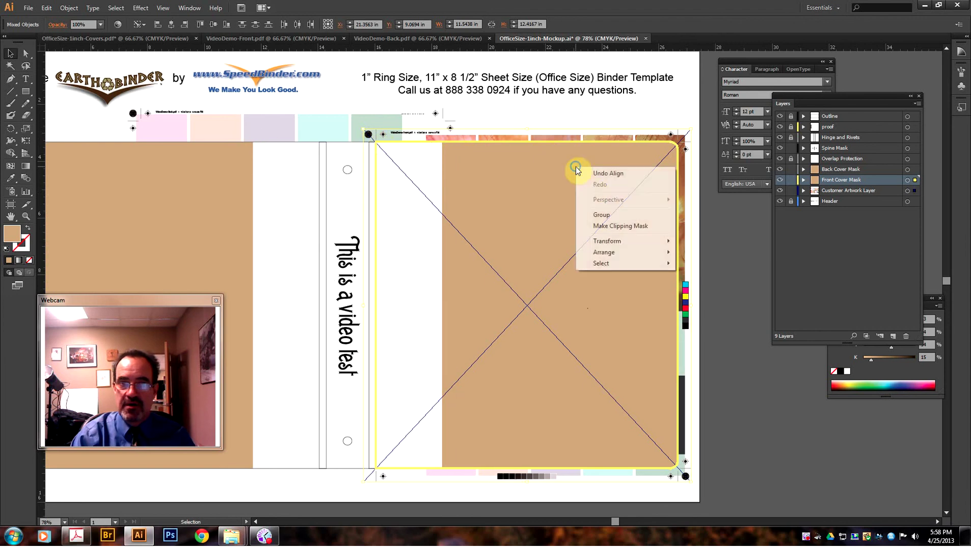
pyautogui.click(616, 227)
pyautogui.click(631, 129)
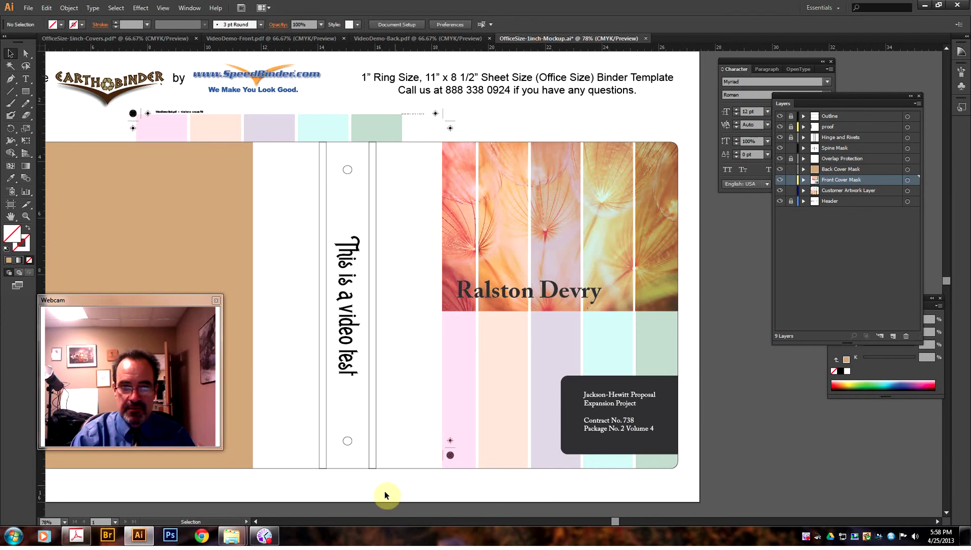
# - Center the back artwork horizontally and vertically on the back cover mask, and make a clipping mask from the two
pyautogui.click(255, 522)
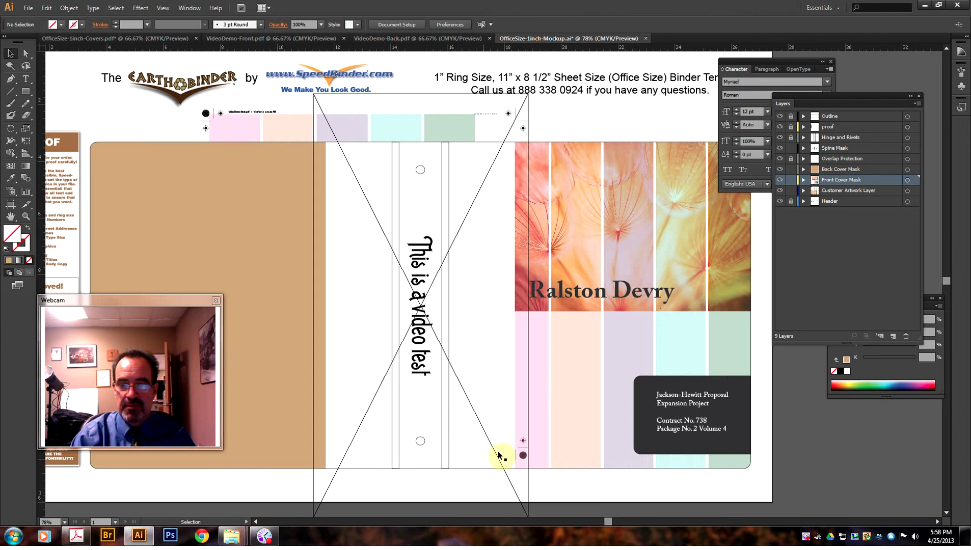
pyautogui.moveTo(412, 117); pyautogui.dragTo(393, 108)
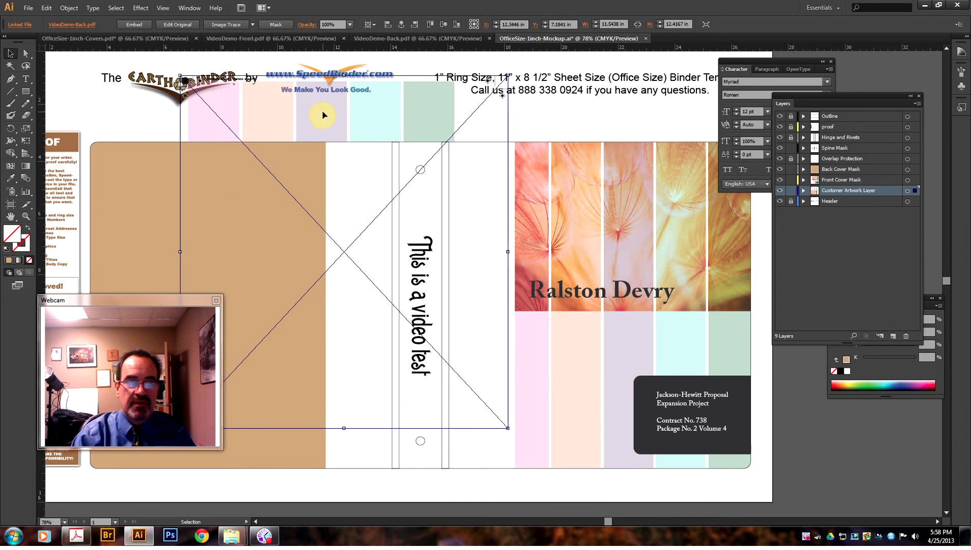
pyautogui.keyDown('shift'); pyautogui.click(140, 186); pyautogui.keyUp('shift')
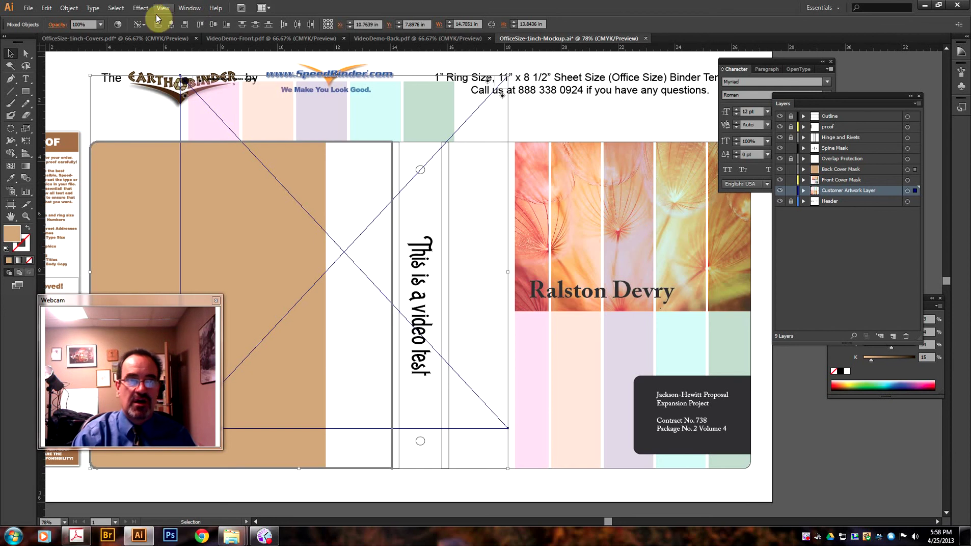
pyautogui.click(171, 25)
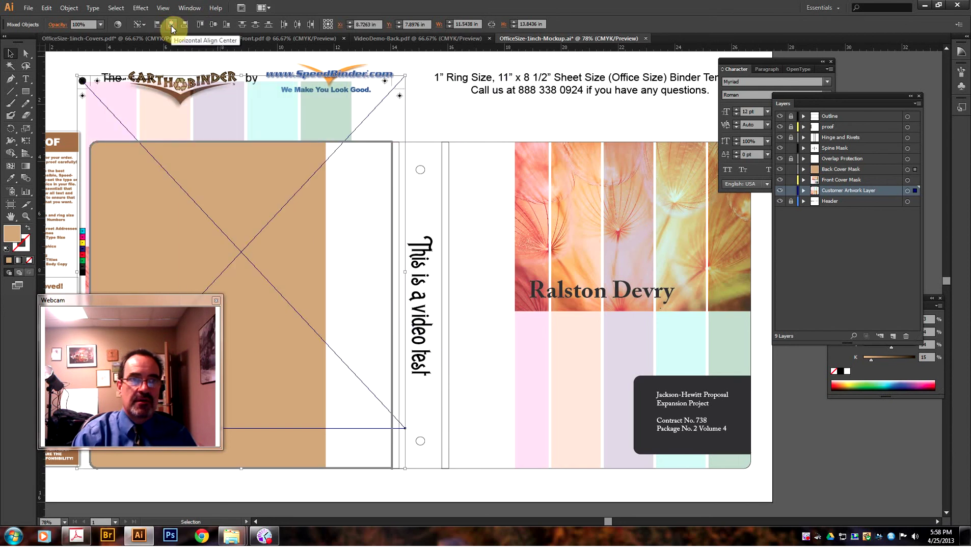
pyautogui.click(213, 25)
pyautogui.rightClick(262, 176)
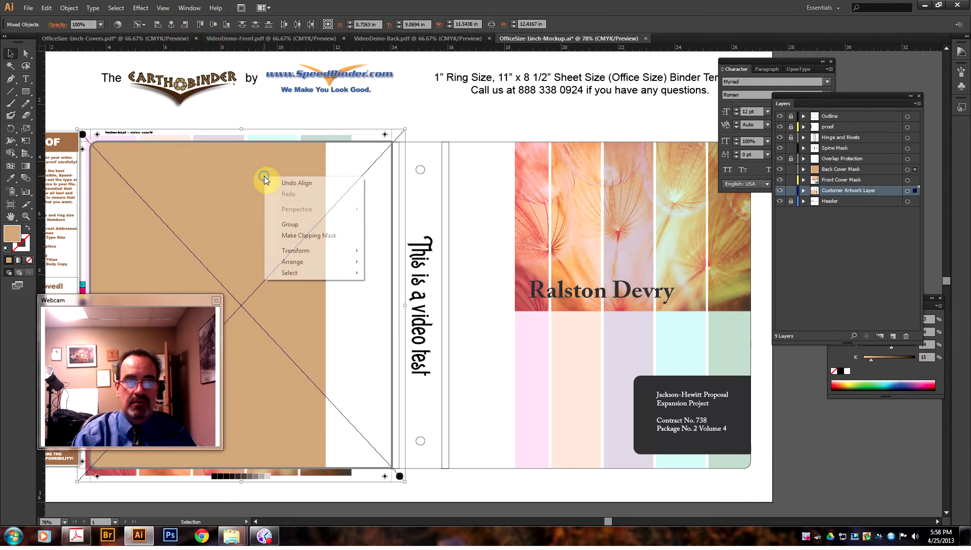
pyautogui.click(307, 235)
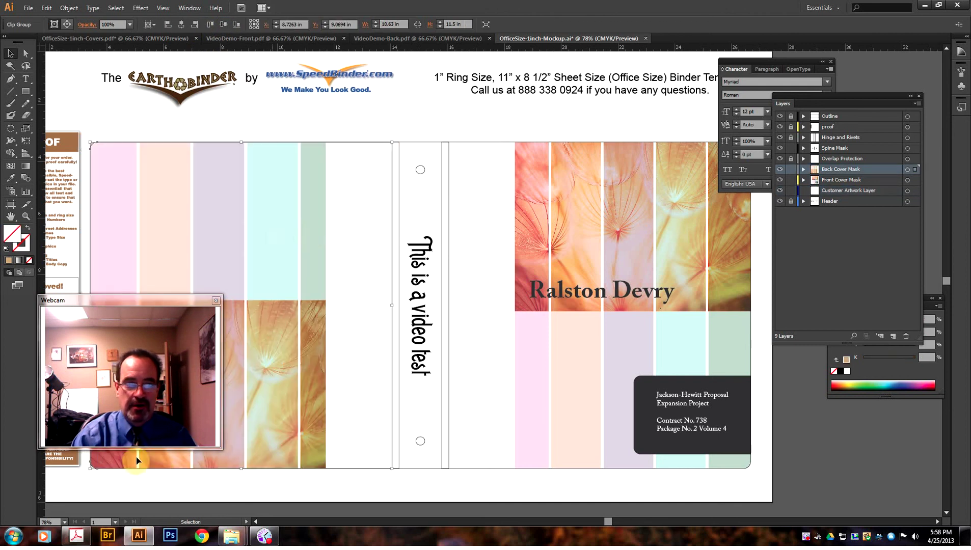
# - Fit the artboard on screen and hide the panels to examine the assembled binder mockup beside the proof checklist
pyautogui.click(64, 522)
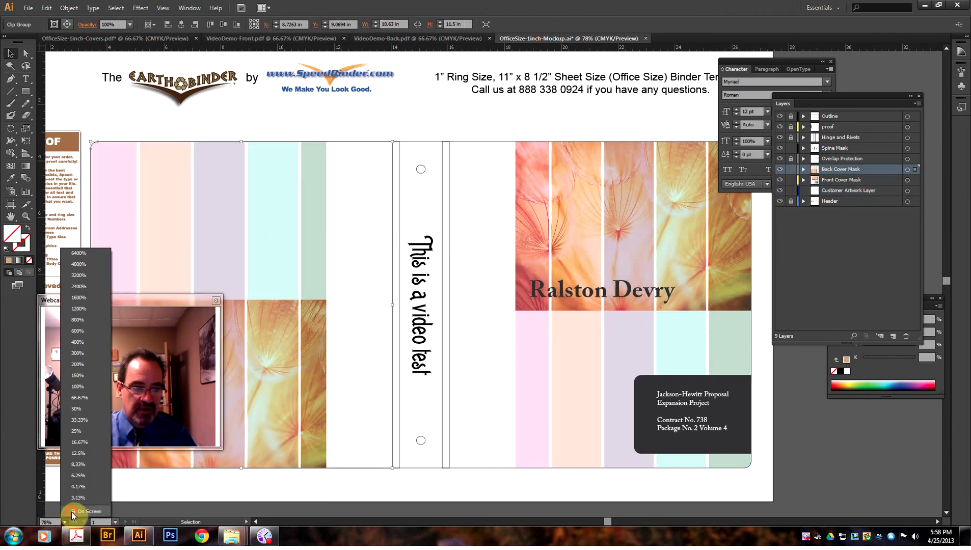
pyautogui.click(71, 512)
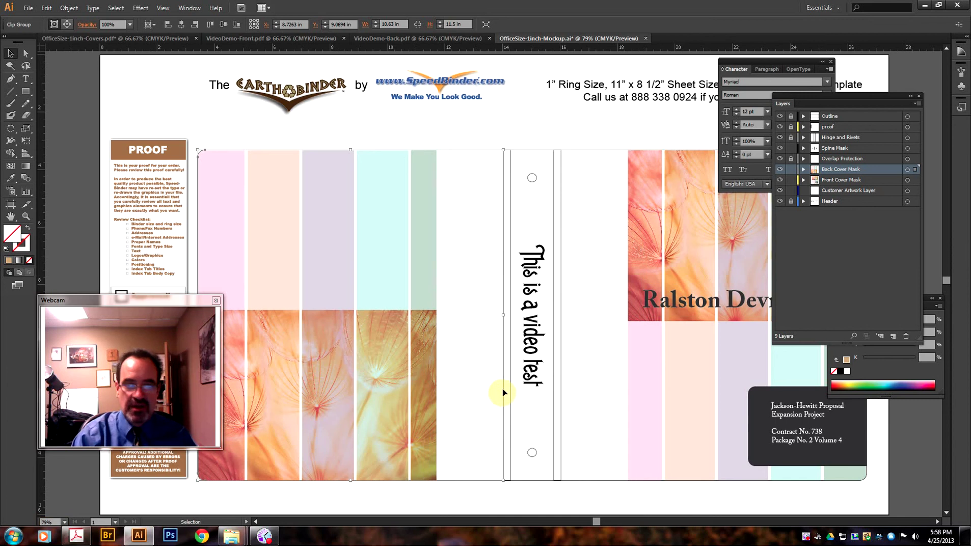
pyautogui.press('Tab')
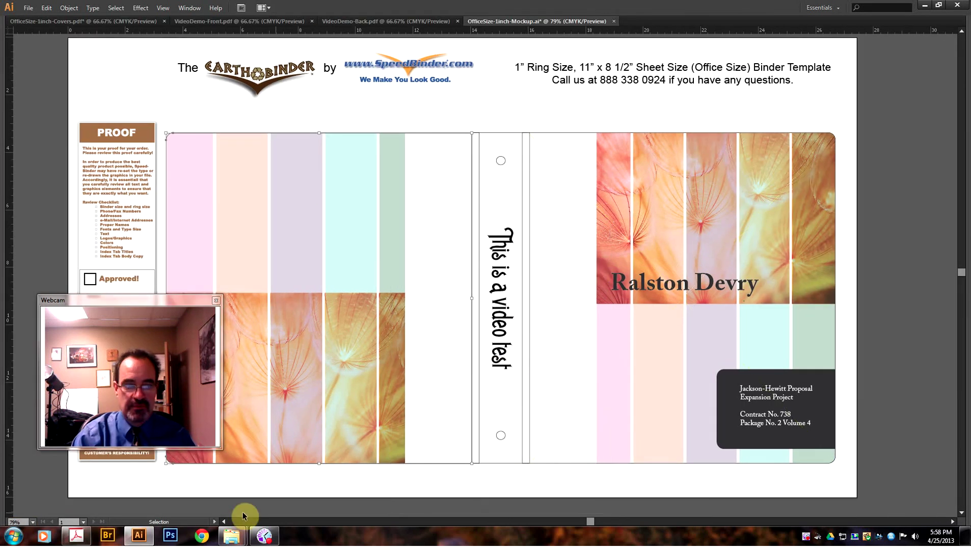
pyautogui.click(223, 521)
pyautogui.click(223, 522)
pyautogui.click(223, 521)
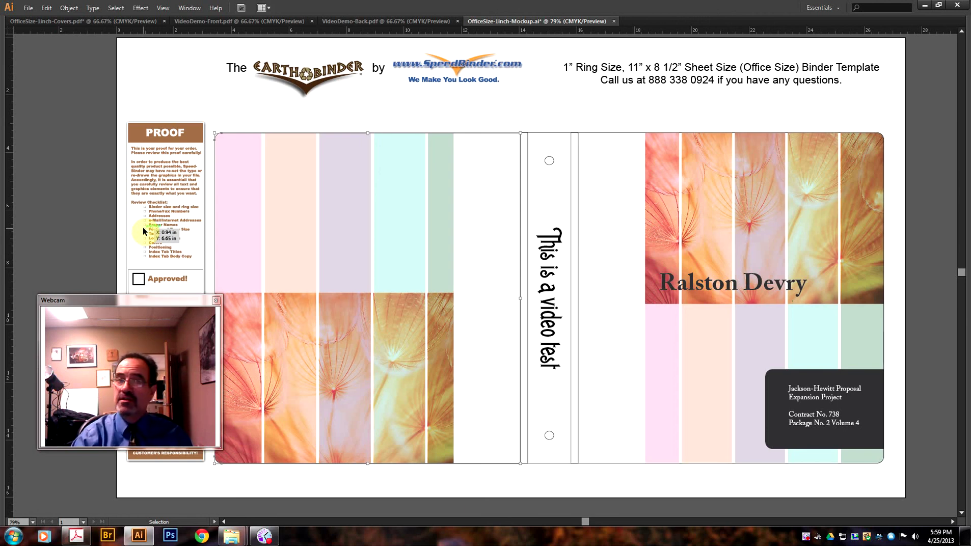
pyautogui.press('ctrl')
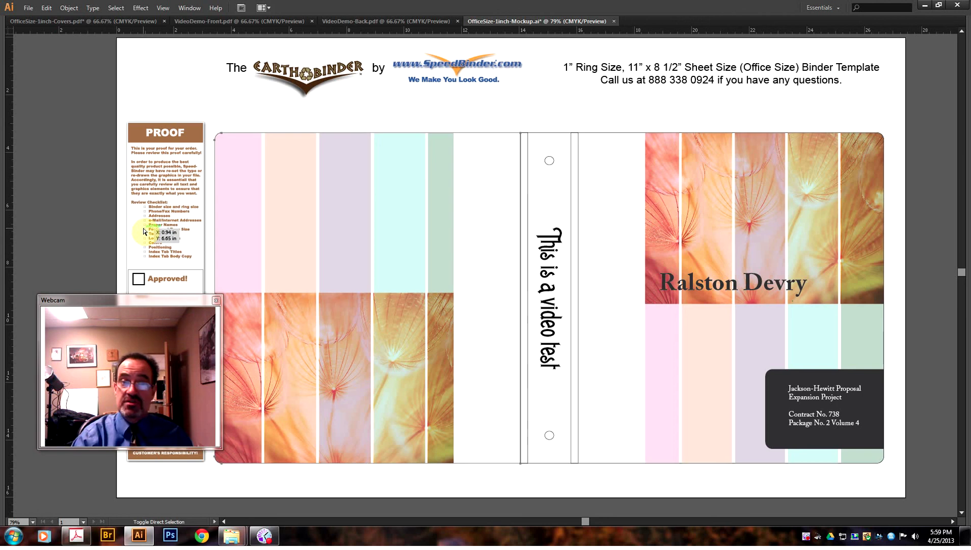